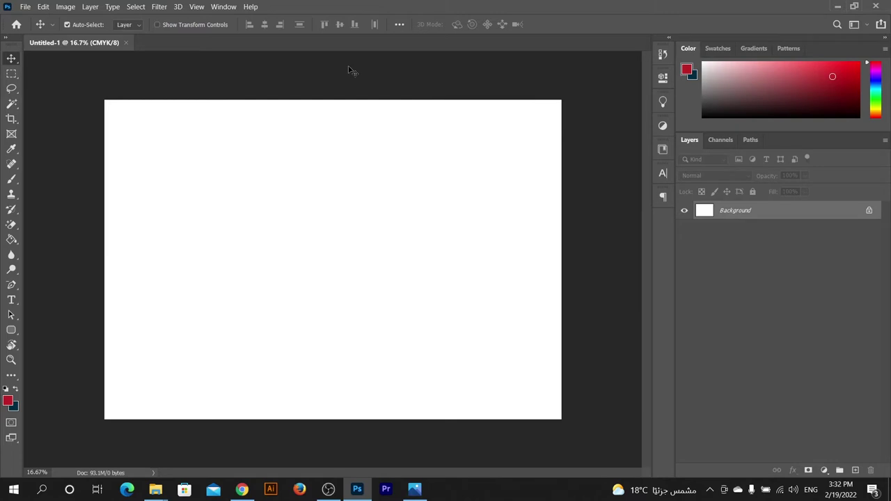
Show the rulers with Ctrl+R and confirm their units are centimetres.
{"action": "key", "text": "ctrl"}
{"action": "key", "text": "ctrl+r"}
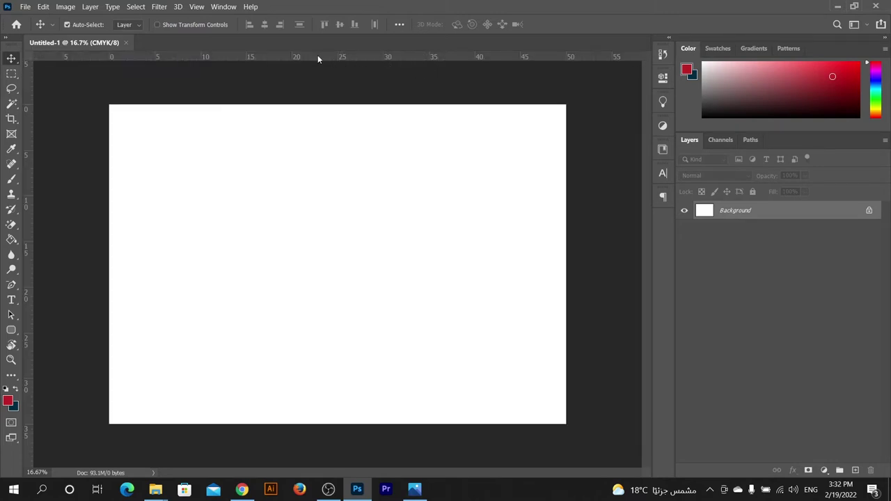
{"action": "right_click", "coordinate": [384, 59]}
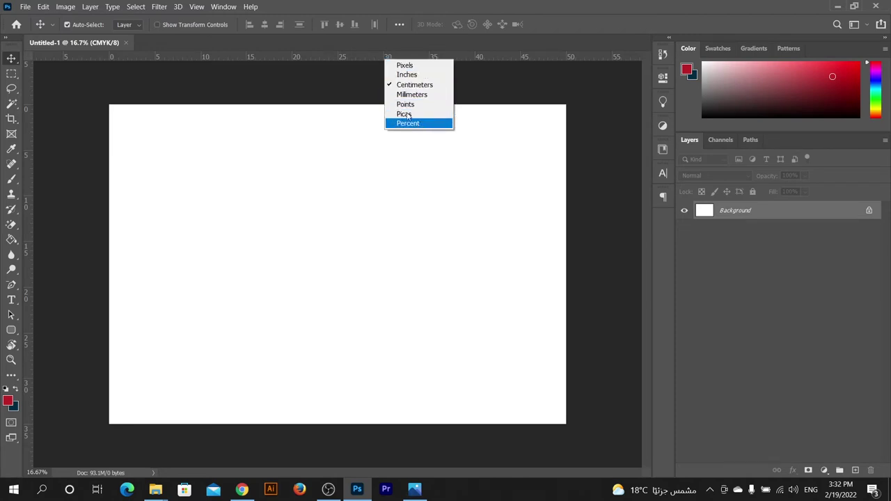
{"action": "left_click", "coordinate": [371, 131]}
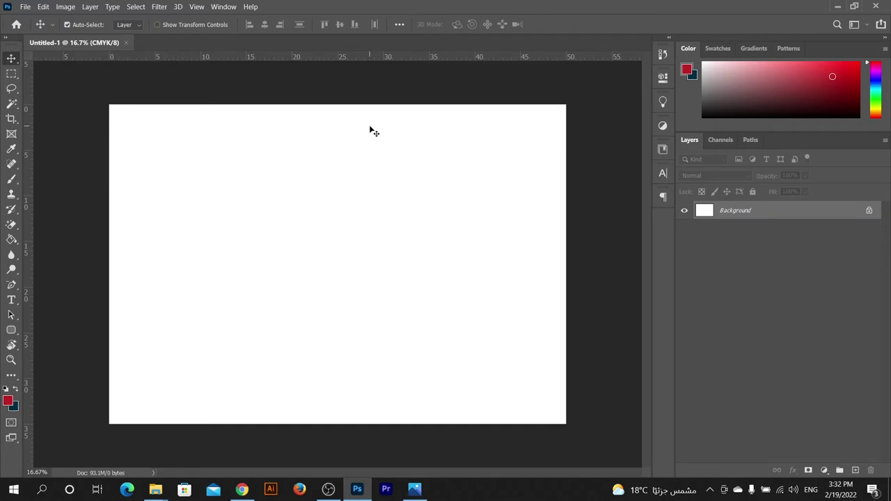
Toggle the rulers off and back on, then close the View menu unchanged.
{"action": "key", "text": "ctrl"}
{"action": "key", "text": "ctrl+r"}
{"action": "key", "text": "ctrl"}
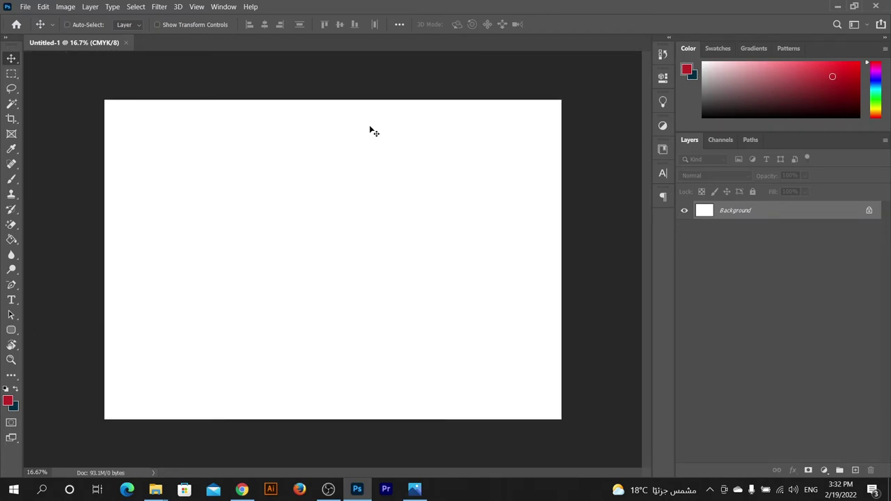
{"action": "key", "text": "ctrl+r"}
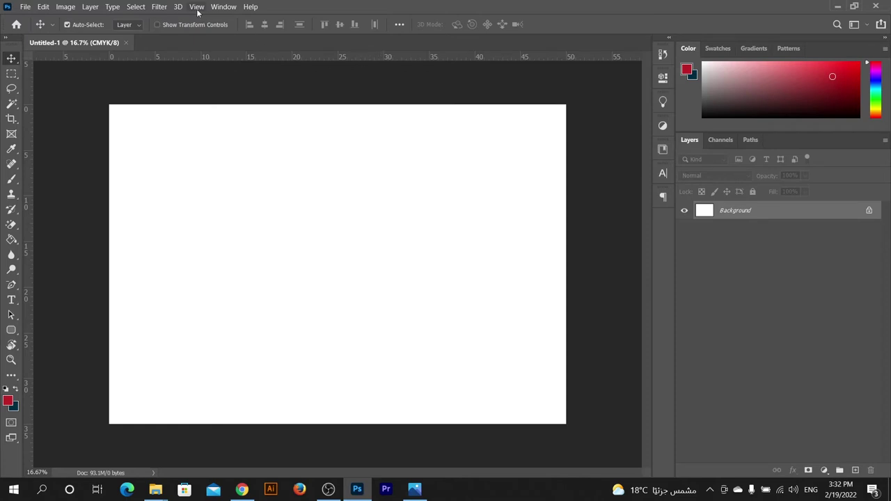
{"action": "left_click", "coordinate": [197, 7]}
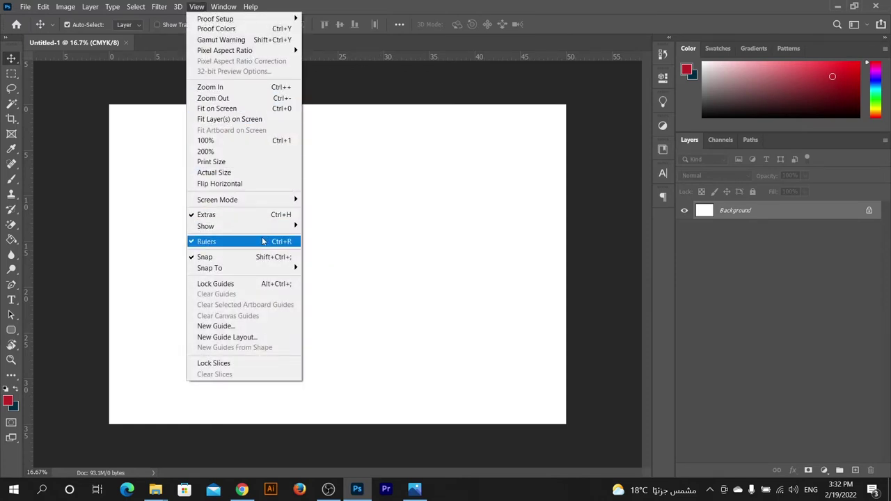
{"action": "left_click", "coordinate": [328, 140]}
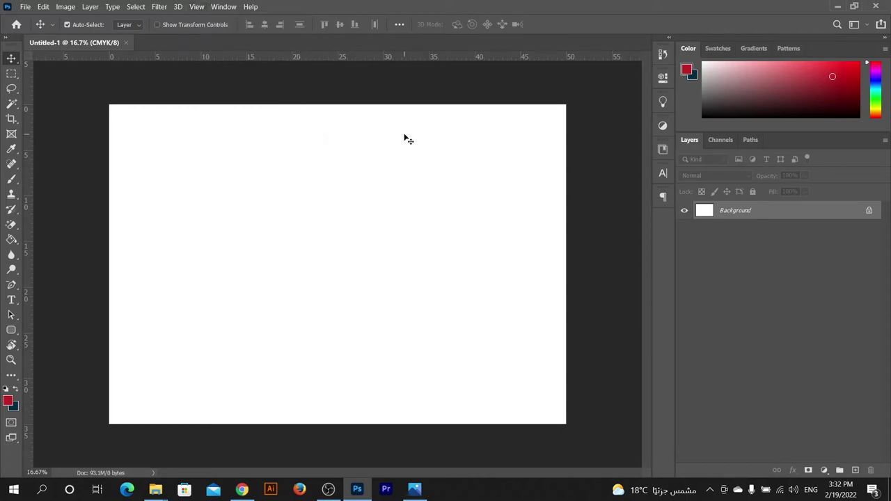
Drag horizontal guides near the top and bottom of the canvas, discarding a trial vertical guide.
{"action": "left_click_drag", "start_coordinate": [352, 58], "coordinate": [355, 139]}
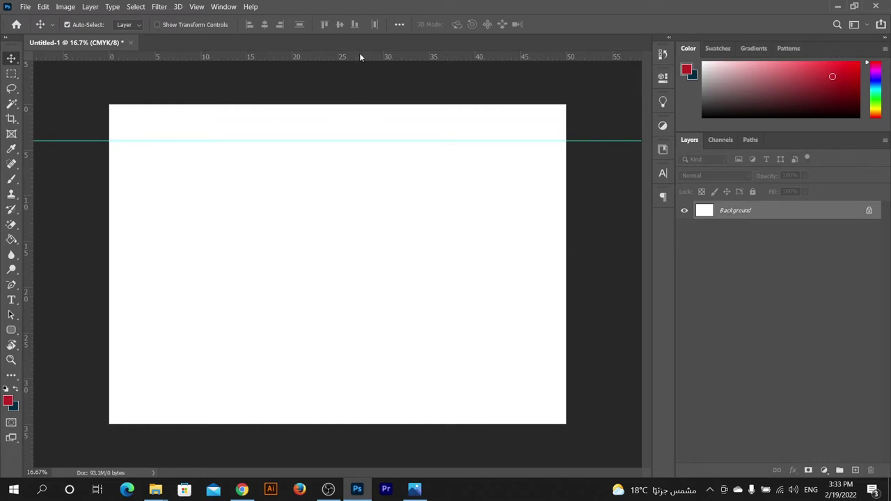
{"action": "left_click_drag", "start_coordinate": [359, 56], "coordinate": [380, 394]}
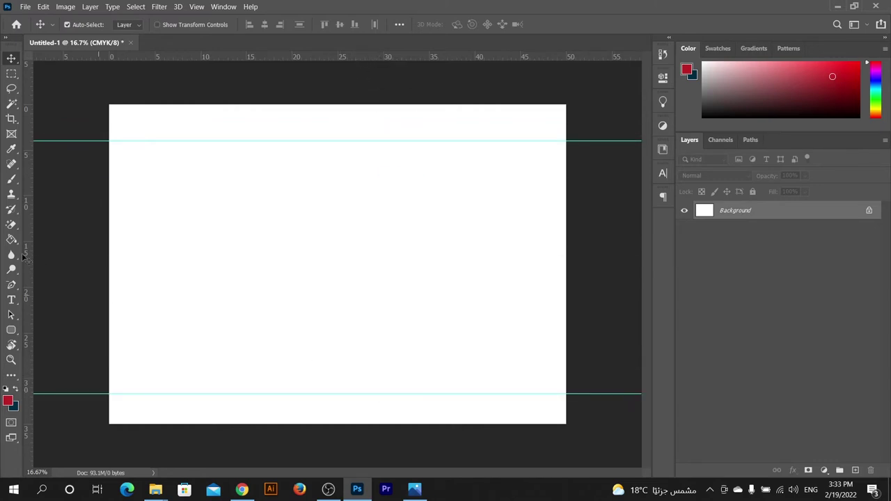
{"action": "mouse_move", "coordinate": [25, 250]}
{"action": "left_mouse_down"}
{"action": "mouse_move", "coordinate": [143, 229]}
{"action": "mouse_move", "coordinate": [164, 7]}
{"action": "left_mouse_up"}
Add a vertical guide at position 20 cm with New Guide.
{"action": "left_click", "coordinate": [195, 6]}
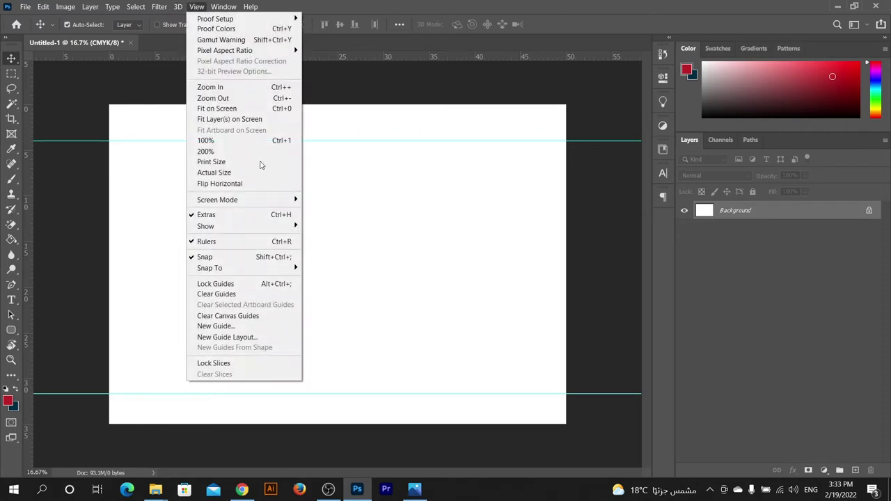
{"action": "left_click", "coordinate": [268, 325]}
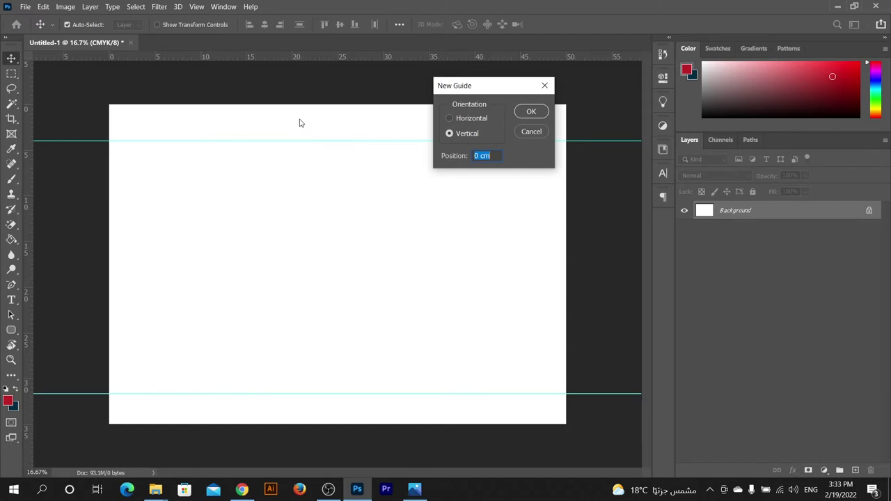
{"action": "type", "text": "2"}
{"action": "type", "text": "0"}
{"action": "left_click", "coordinate": [531, 112]}
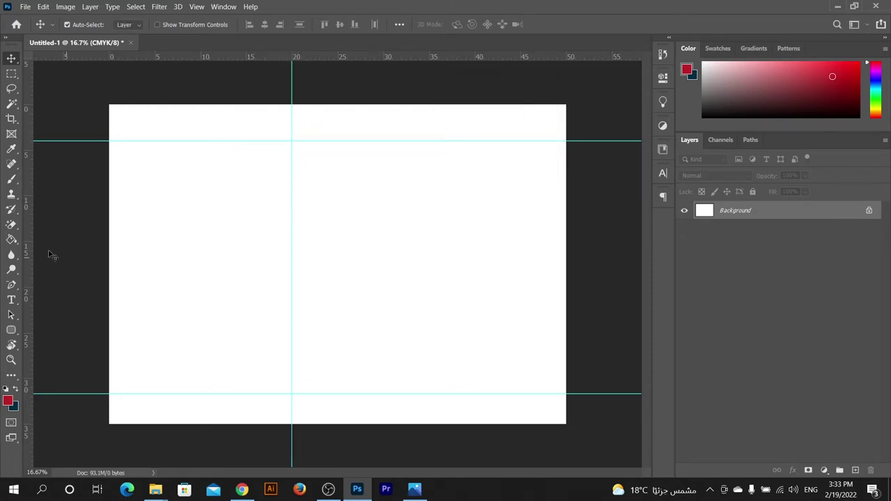
{"action": "left_click", "coordinate": [12, 74]}
Draw a trial rectangular selection, deselect it, and cancel the New Guide dialog.
{"action": "left_click_drag", "start_coordinate": [100, 185], "coordinate": [293, 196]}
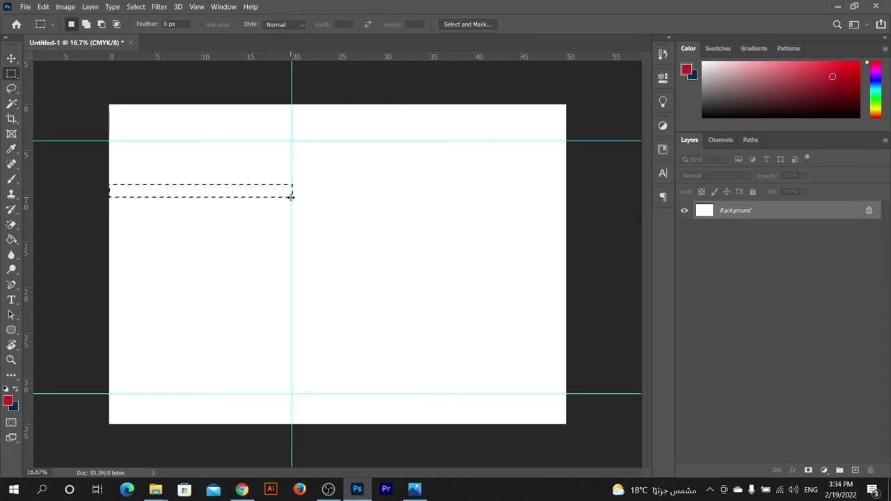
{"action": "key", "text": "ctrl+d"}
{"action": "left_click", "coordinate": [199, 8]}
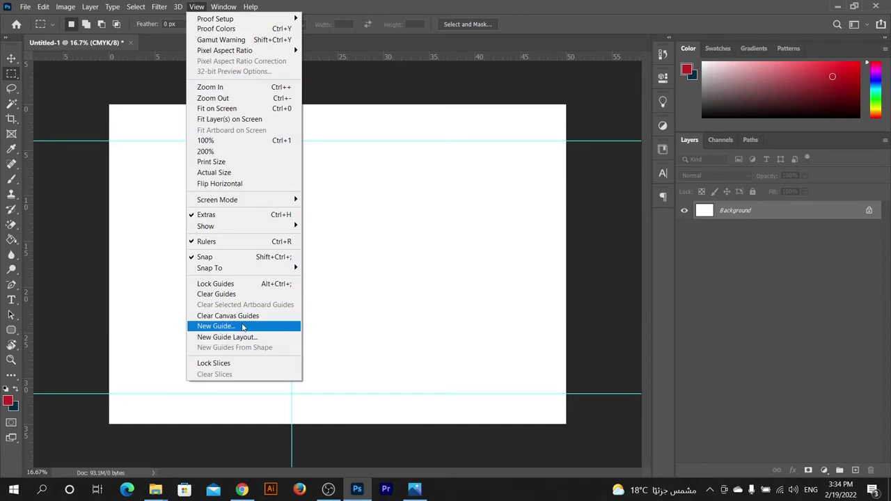
{"action": "left_click", "coordinate": [243, 327]}
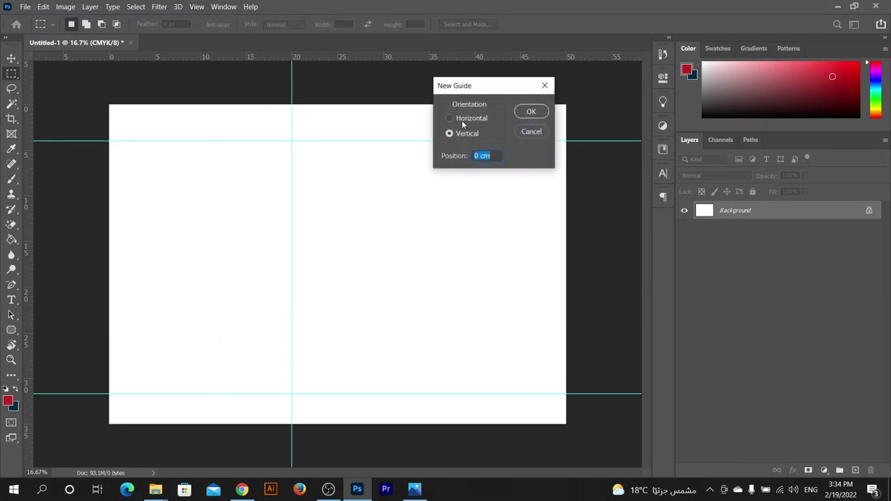
{"action": "left_click", "coordinate": [526, 132]}
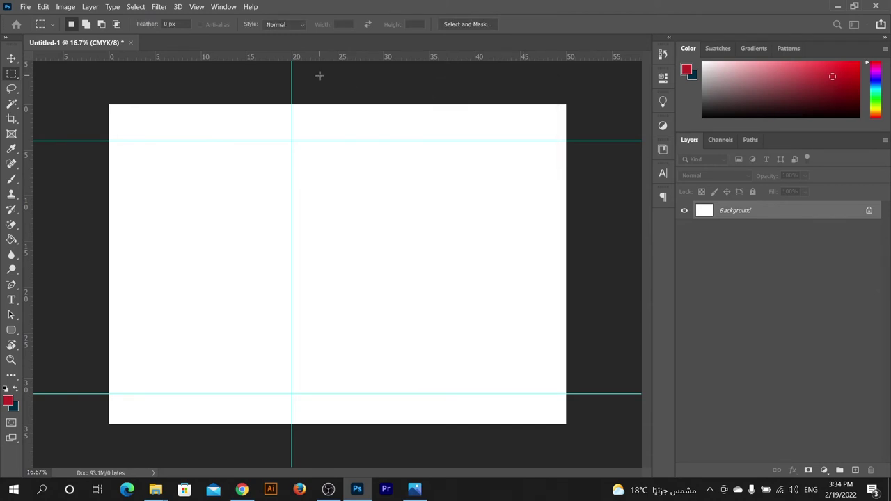
Remove the vertical guide and both horizontal guides using the Move tool.
{"action": "left_click", "coordinate": [12, 60]}
{"action": "mouse_move", "coordinate": [27, 153]}
{"action": "left_mouse_down"}
{"action": "mouse_move", "coordinate": [92, 136]}
{"action": "mouse_move", "coordinate": [31, 151]}
{"action": "left_mouse_up"}
{"action": "key", "text": "ctrl+z"}
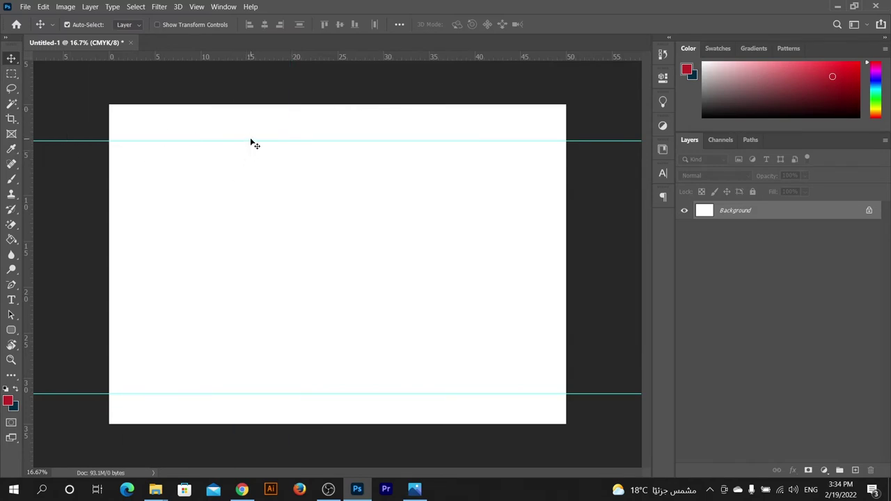
{"action": "left_click_drag", "start_coordinate": [252, 141], "coordinate": [291, 53]}
{"action": "left_click_drag", "start_coordinate": [239, 393], "coordinate": [348, 53]}
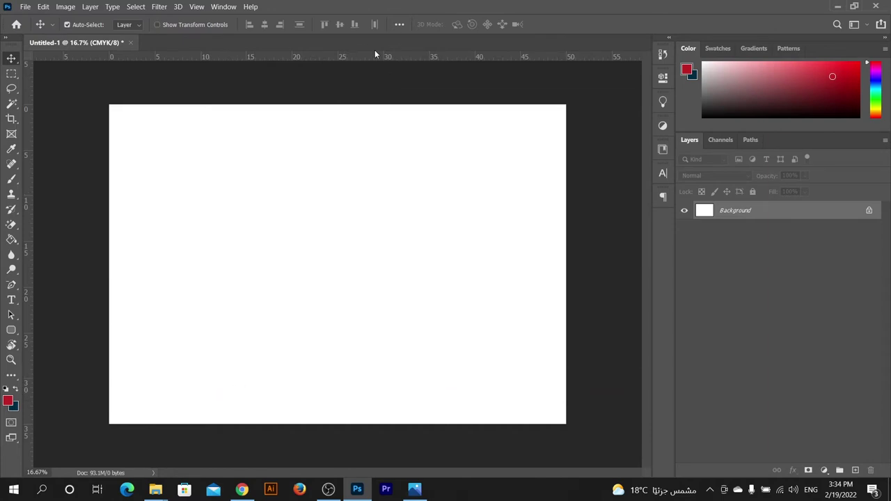
Create a new document 9 cm wide by 5 cm high at 300 ppi CMYK.
{"action": "left_click", "coordinate": [25, 6]}
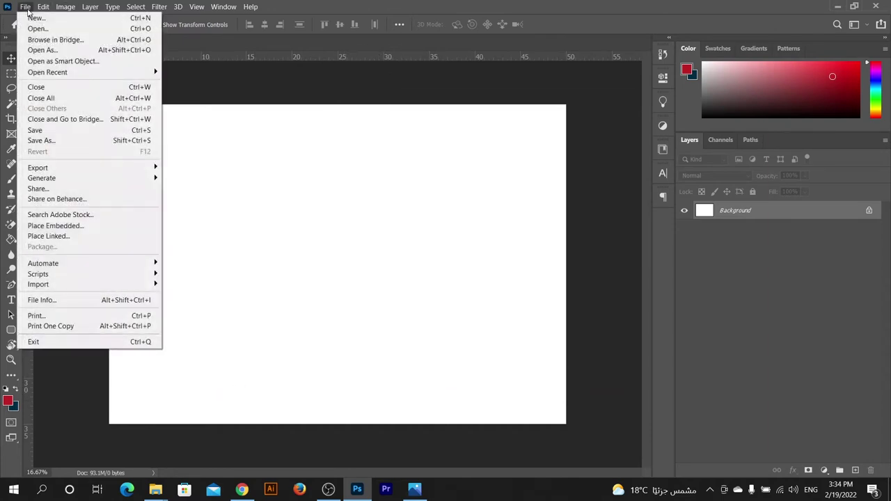
{"action": "left_click", "coordinate": [37, 19]}
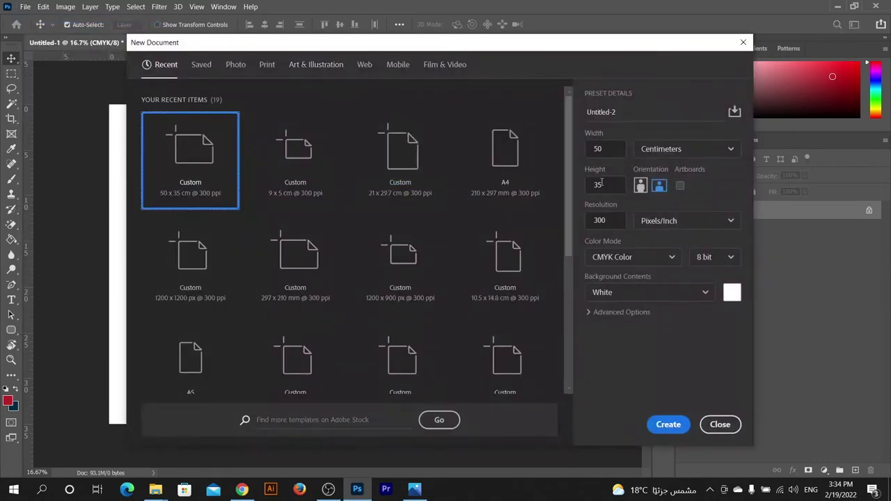
{"action": "double_click", "coordinate": [613, 151]}
{"action": "type", "text": "9"}
{"action": "key", "text": "Tab"}
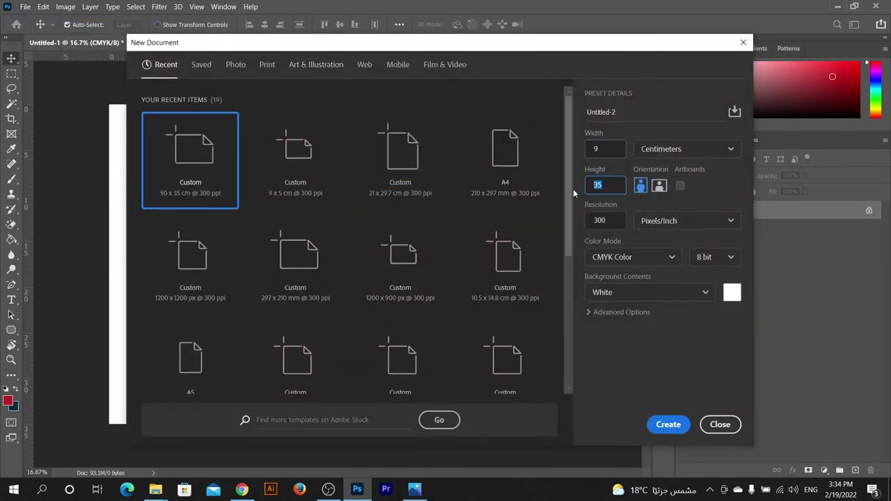
{"action": "left_click", "coordinate": [605, 149]}
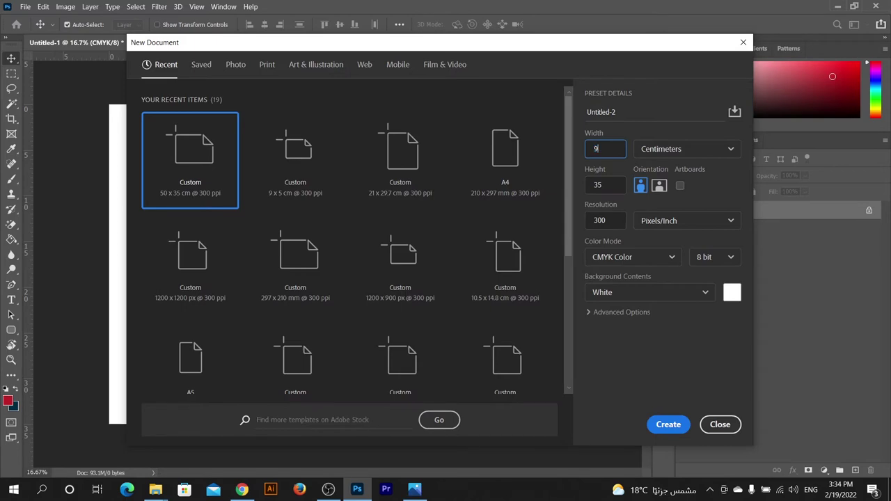
{"action": "double_click", "coordinate": [587, 185]}
{"action": "type", "text": "5"}
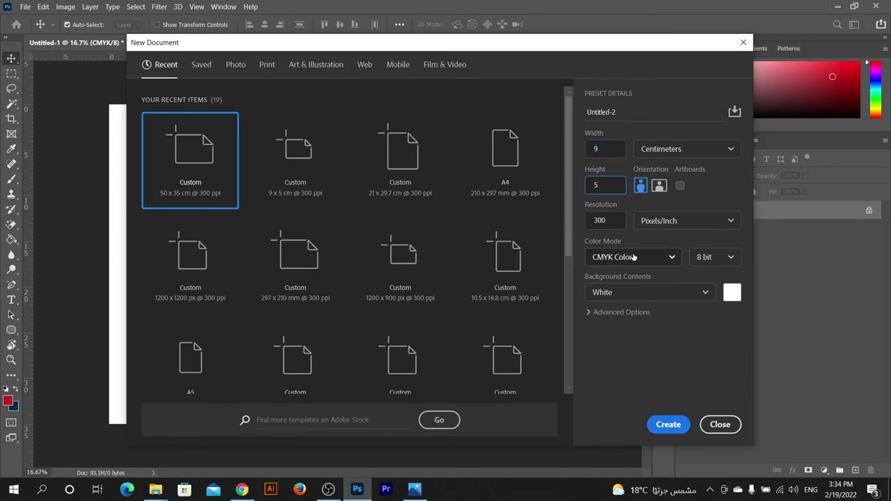
{"action": "left_click", "coordinate": [668, 426]}
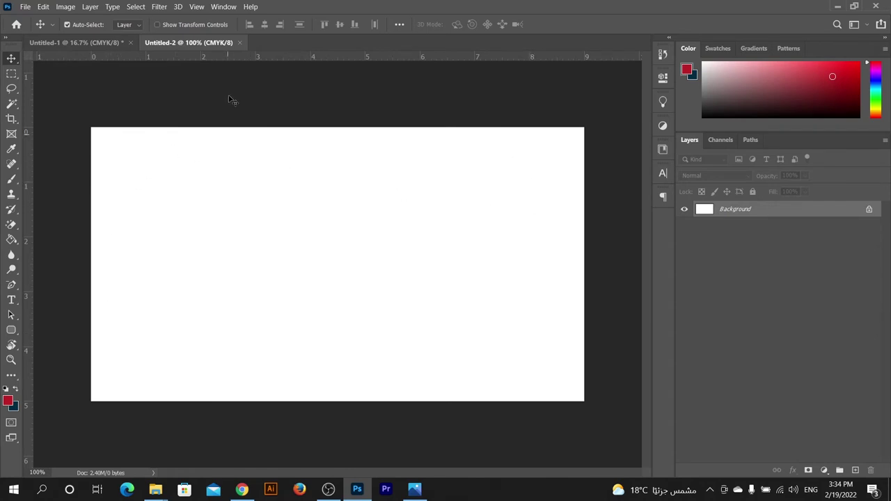
Place and remove a trial horizontal guide and a vertical guide at 8.45 cm.
{"action": "mouse_move", "coordinate": [234, 57]}
{"action": "left_mouse_down"}
{"action": "mouse_move", "coordinate": [215, 142]}
{"action": "mouse_move", "coordinate": [238, 156]}
{"action": "left_mouse_up"}
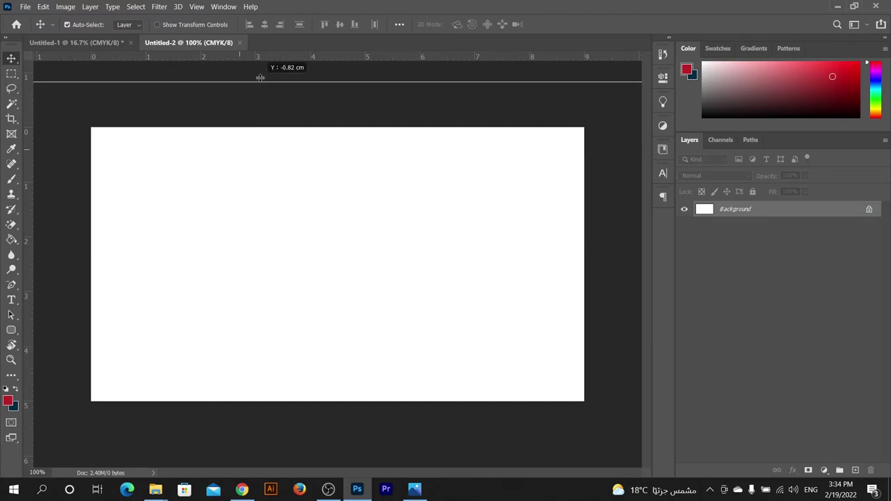
{"action": "left_click_drag", "start_coordinate": [238, 156], "coordinate": [266, 57]}
{"action": "left_click_drag", "start_coordinate": [22, 200], "coordinate": [554, 196]}
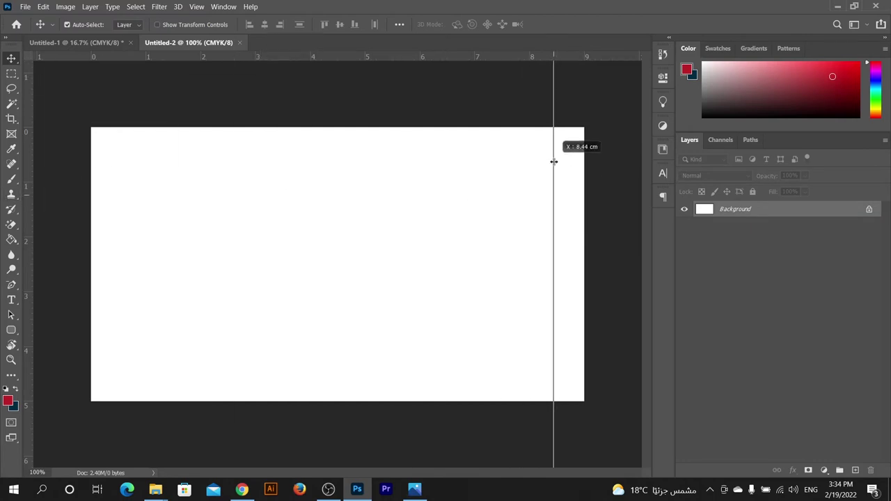
{"action": "left_click_drag", "start_coordinate": [554, 195], "coordinate": [8, 209]}
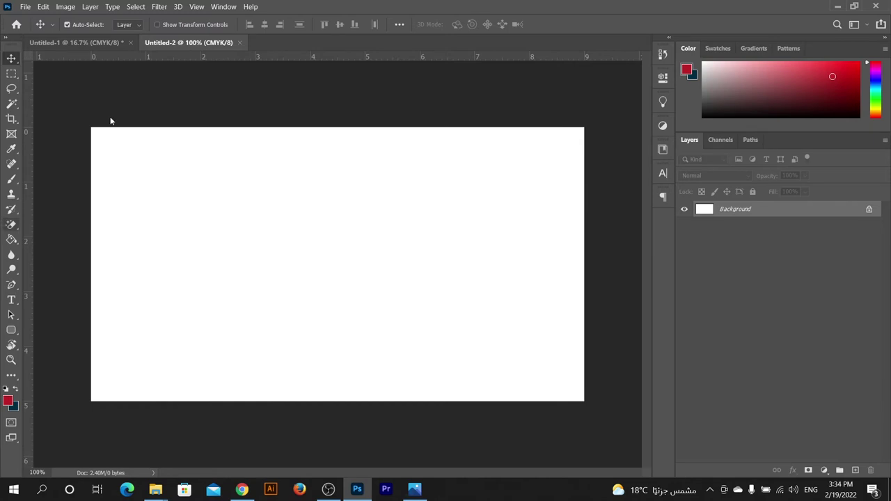
{"action": "left_click", "coordinate": [197, 7]}
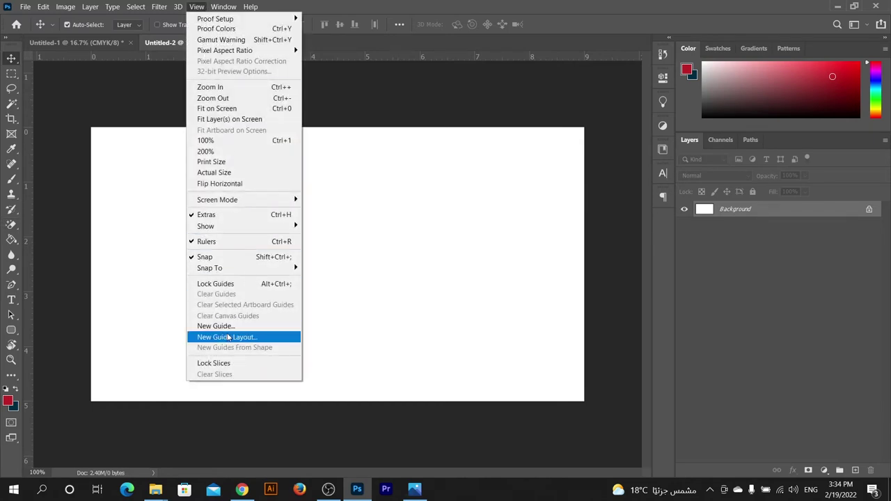
Apply a New Guide Layout with 0.5 cm top, left, bottom and right margins.
{"action": "left_click", "coordinate": [257, 339]}
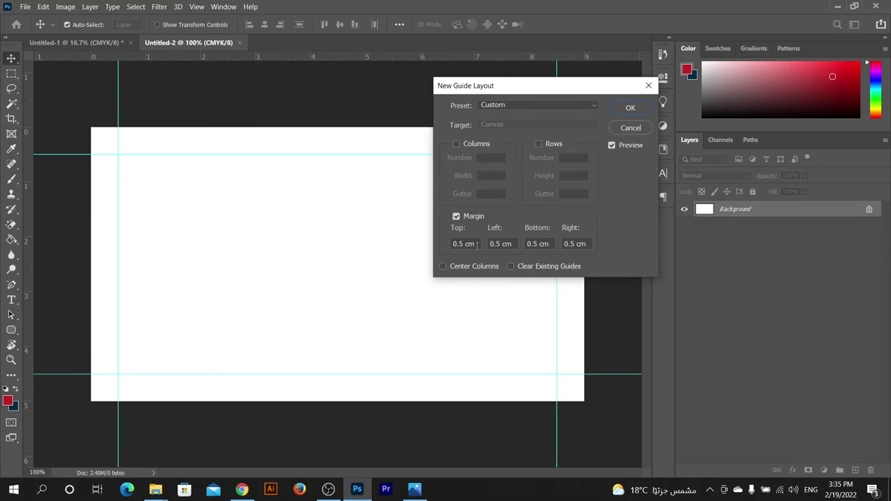
{"action": "left_click_drag", "start_coordinate": [477, 245], "coordinate": [458, 243]}
{"action": "left_click_drag", "start_coordinate": [511, 244], "coordinate": [443, 247]}
{"action": "key", "text": "Tab"}
{"action": "key", "text": "Tab"}
{"action": "key", "text": "Tab"}
{"action": "key", "text": "Tab"}
{"action": "left_click", "coordinate": [612, 146]}
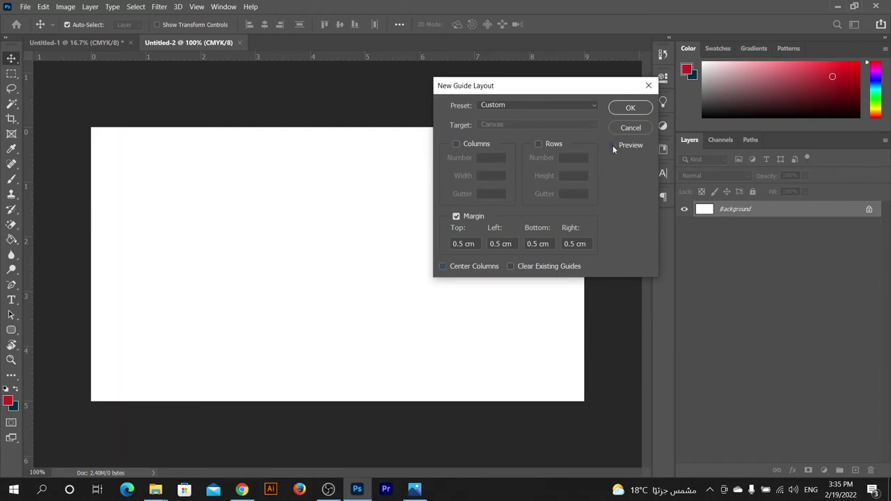
{"action": "left_click", "coordinate": [612, 146]}
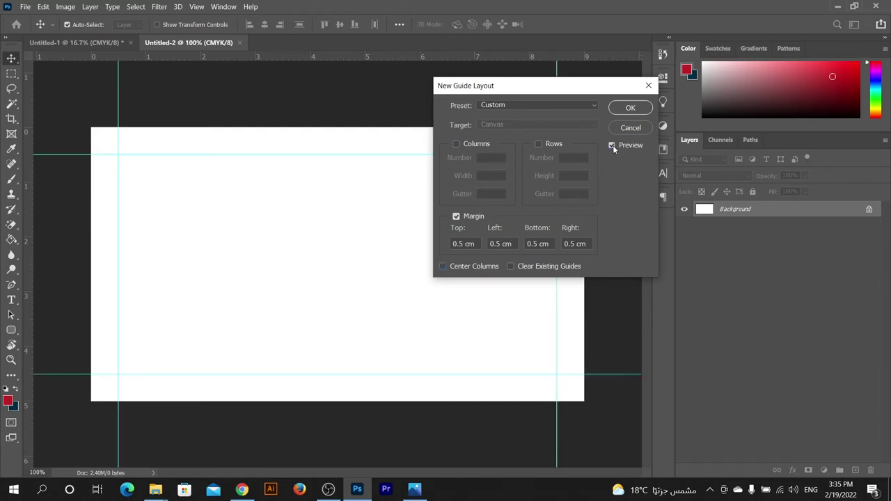
{"action": "left_click", "coordinate": [625, 106]}
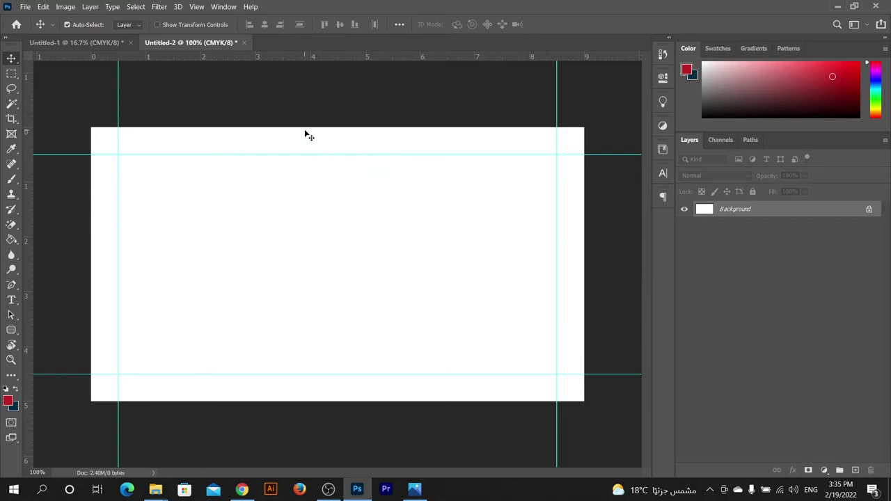
{"action": "left_click", "coordinate": [197, 7]}
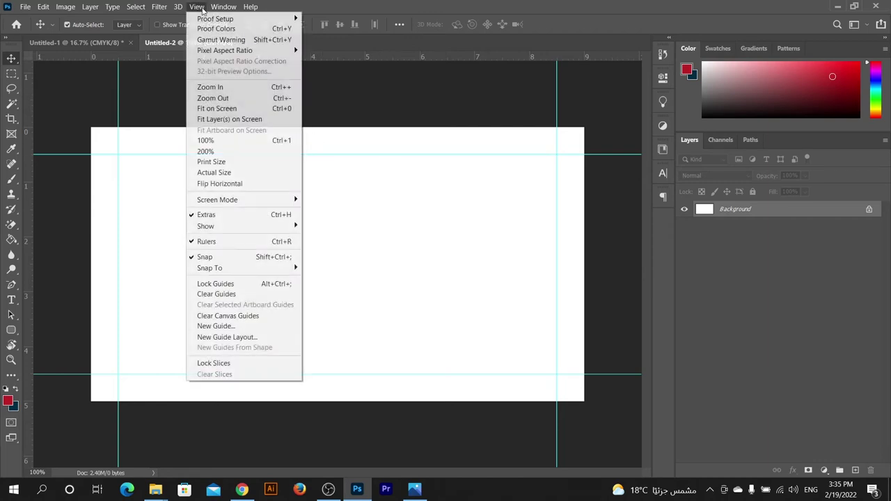
{"action": "left_click", "coordinate": [265, 285]}
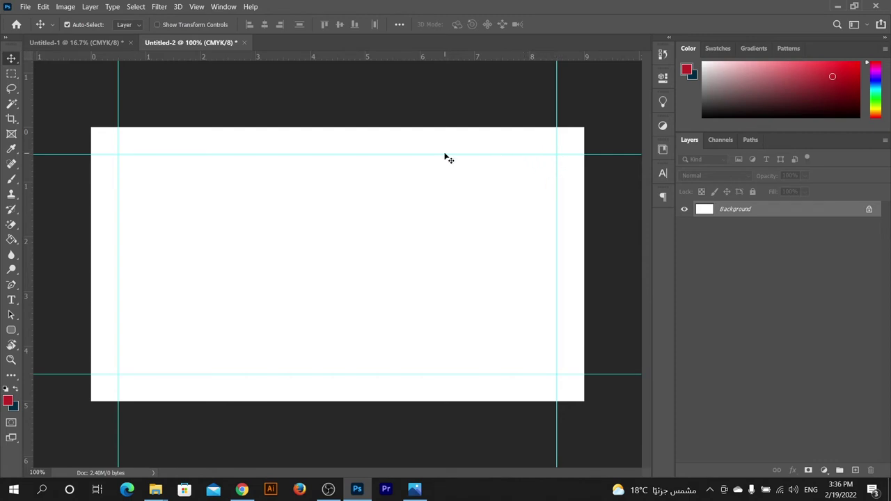
{"action": "left_click_drag", "start_coordinate": [446, 157], "coordinate": [419, 193]}
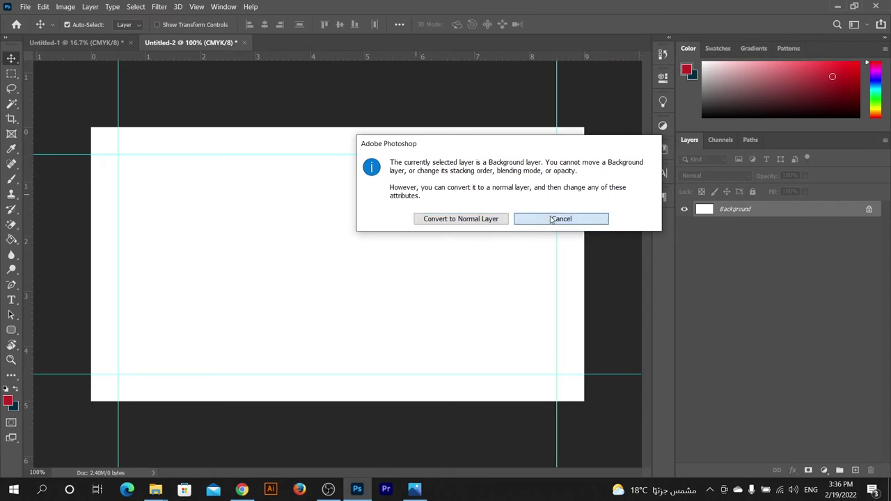
{"action": "left_click", "coordinate": [547, 219]}
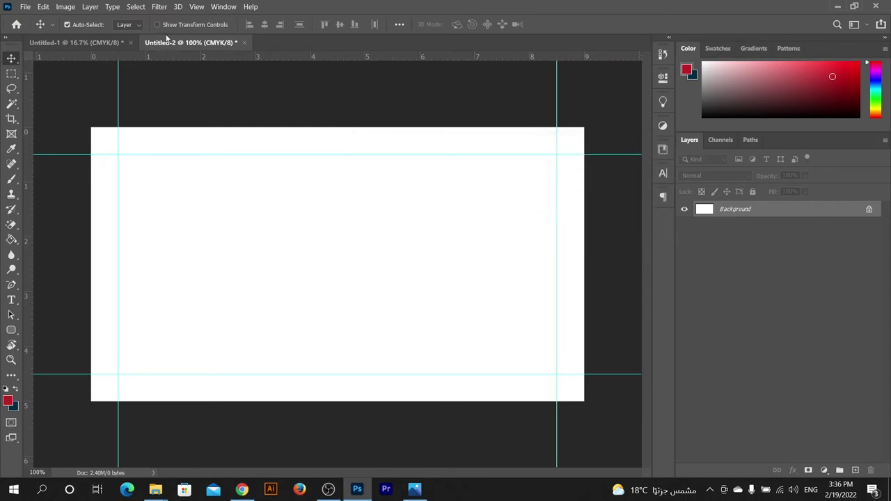
{"action": "left_click", "coordinate": [198, 8]}
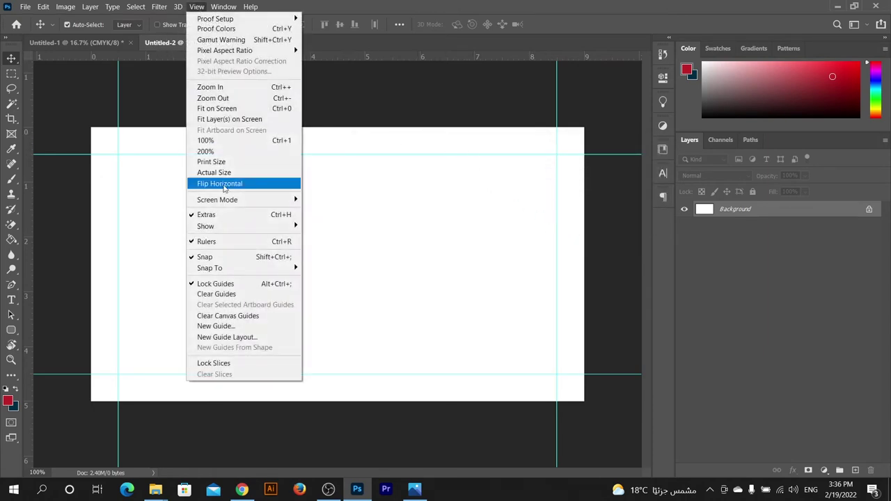
{"action": "left_click", "coordinate": [246, 283]}
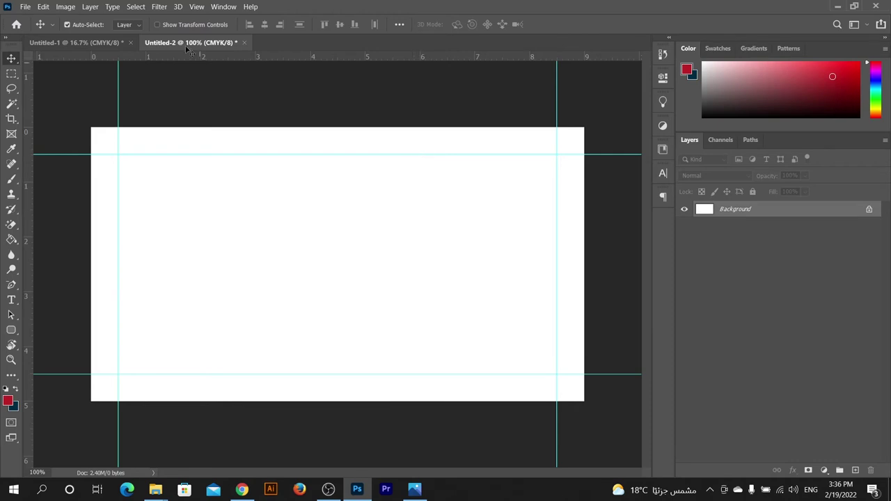
Lock the guides from the View menu.
{"action": "left_click", "coordinate": [199, 8]}
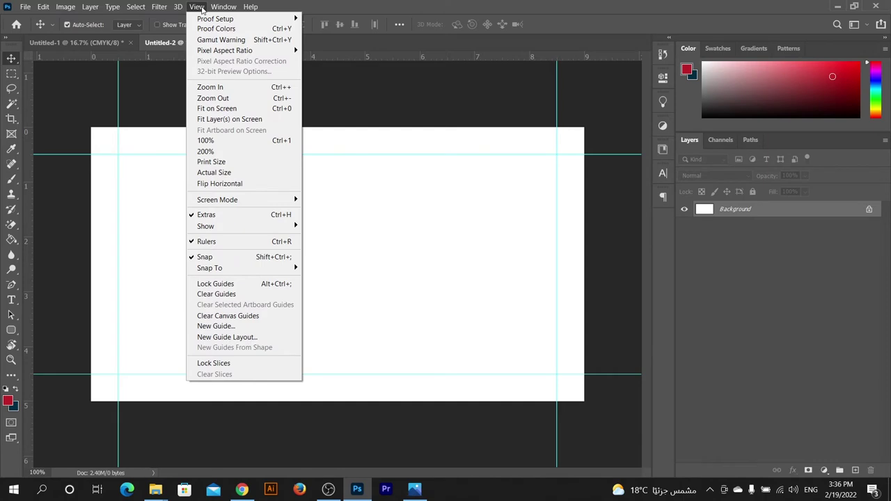
{"action": "left_click", "coordinate": [261, 284]}
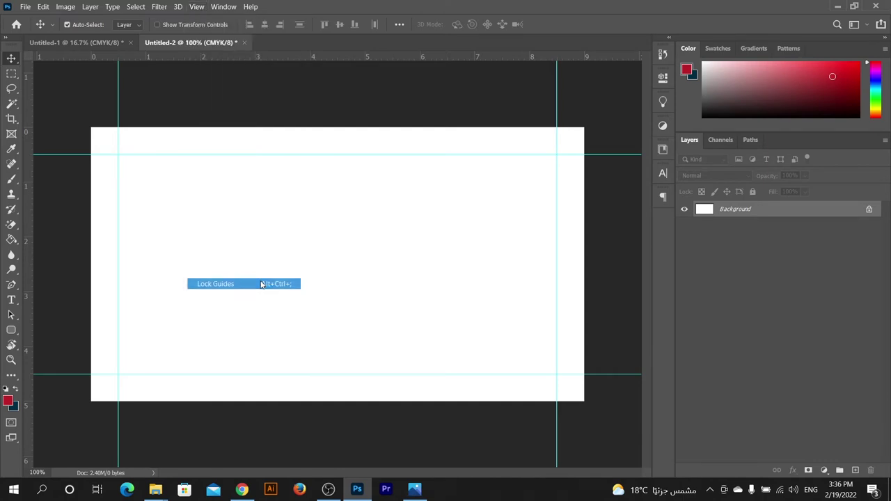
{"action": "left_click", "coordinate": [199, 8]}
{"action": "left_click", "coordinate": [200, 10]}
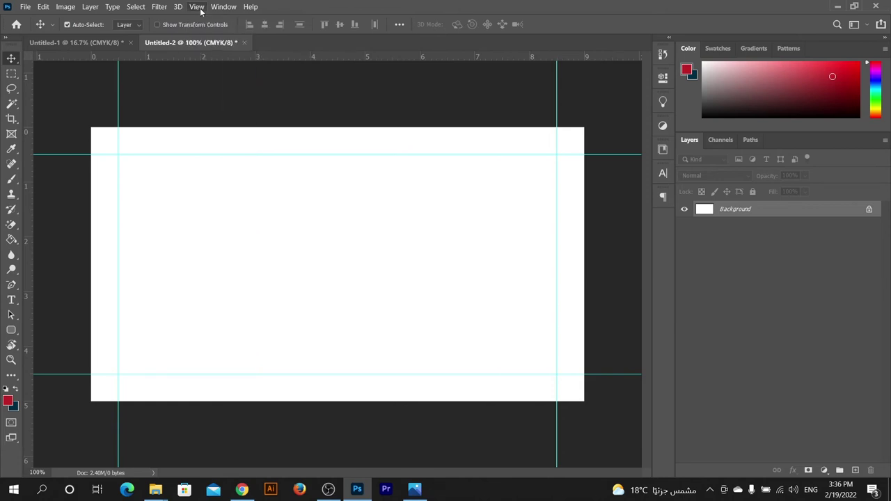
Drag out three horizontal guides and a vertical guide at about 3 cm.
{"action": "left_click_drag", "start_coordinate": [223, 56], "coordinate": [247, 223]}
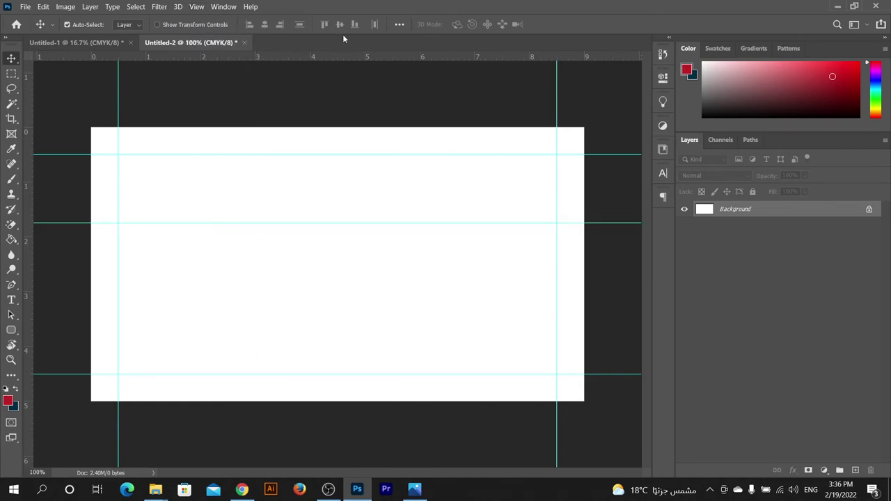
{"action": "mouse_move", "coordinate": [340, 56]}
{"action": "left_mouse_down"}
{"action": "mouse_move", "coordinate": [341, 179]}
{"action": "mouse_move", "coordinate": [327, 196]}
{"action": "left_mouse_up"}
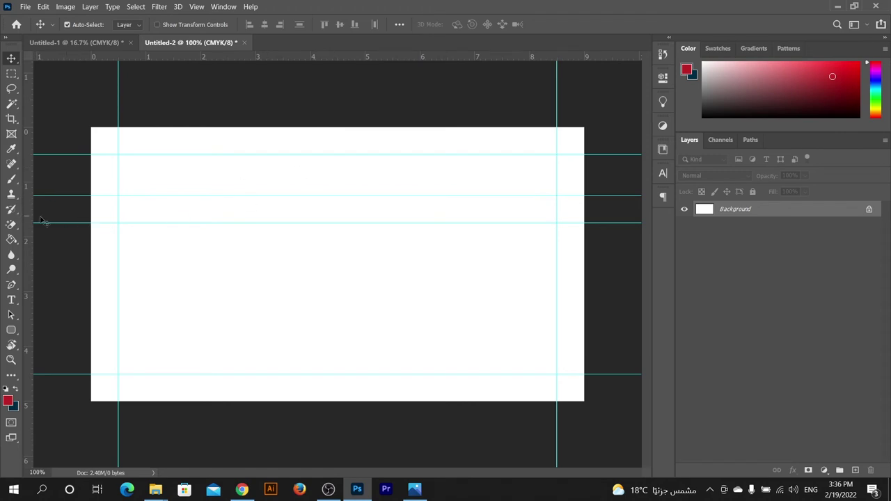
{"action": "left_click_drag", "start_coordinate": [31, 220], "coordinate": [258, 211]}
{"action": "left_click_drag", "start_coordinate": [346, 58], "coordinate": [353, 264]}
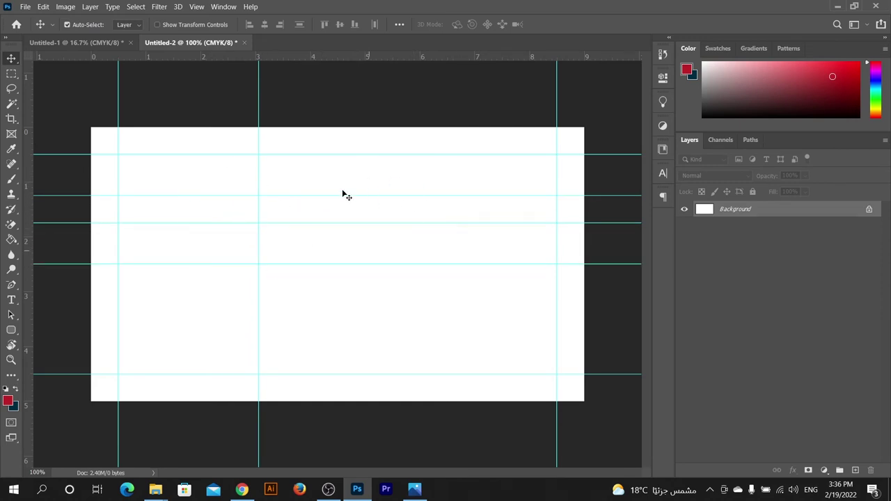
Use View > Clear Guides to wipe all guides from the 9 × 5 cm card.
{"action": "left_click", "coordinate": [198, 7]}
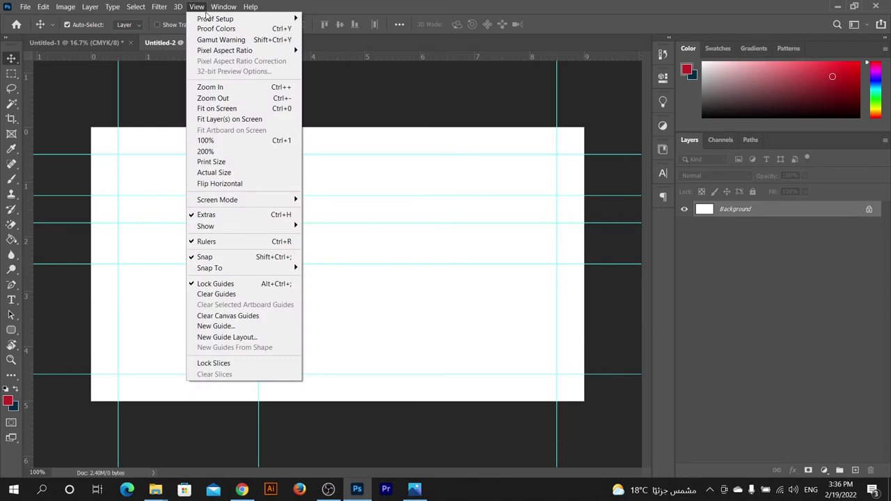
{"action": "left_click", "coordinate": [255, 293]}
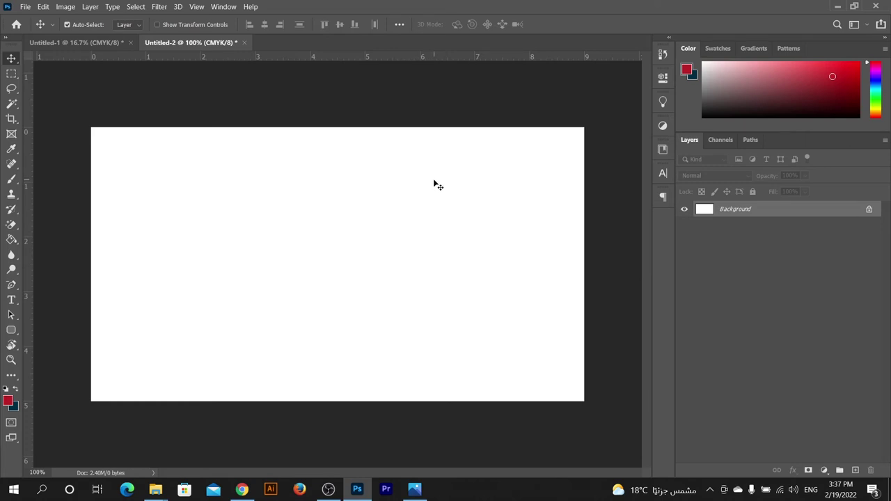
Create a new document from the Print tab's A4 preset in landscape orientation.
{"action": "left_click", "coordinate": [25, 7]}
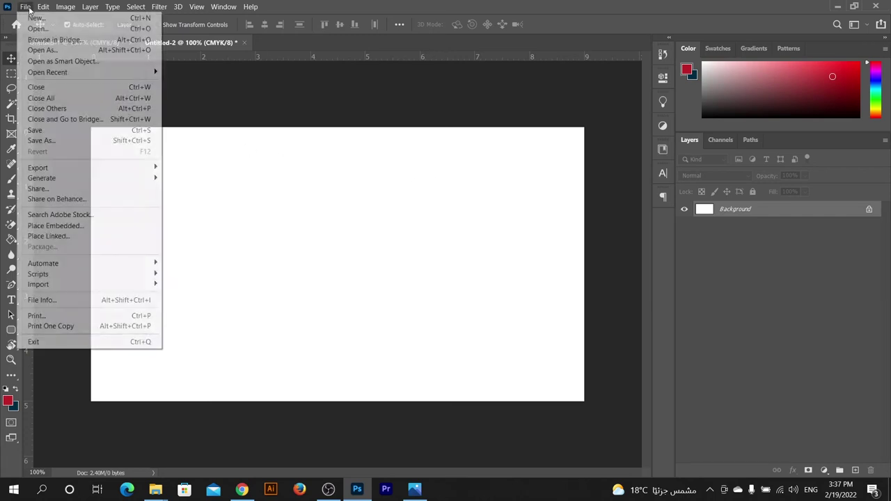
{"action": "left_click", "coordinate": [35, 18]}
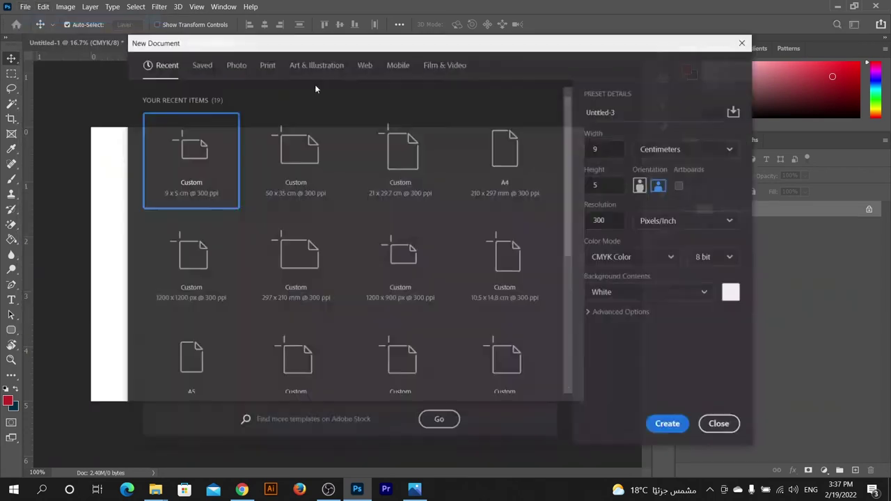
{"action": "left_click", "coordinate": [267, 64]}
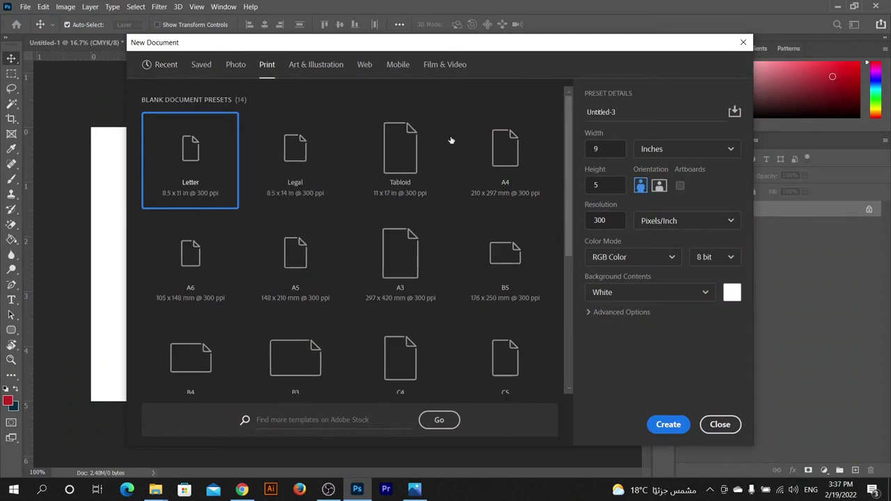
{"action": "left_click", "coordinate": [506, 155]}
{"action": "left_click", "coordinate": [659, 184]}
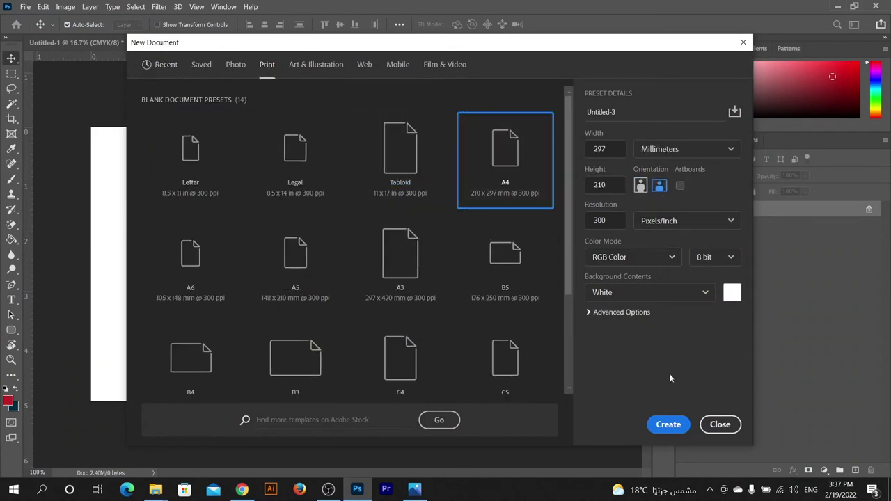
{"action": "left_click", "coordinate": [669, 426]}
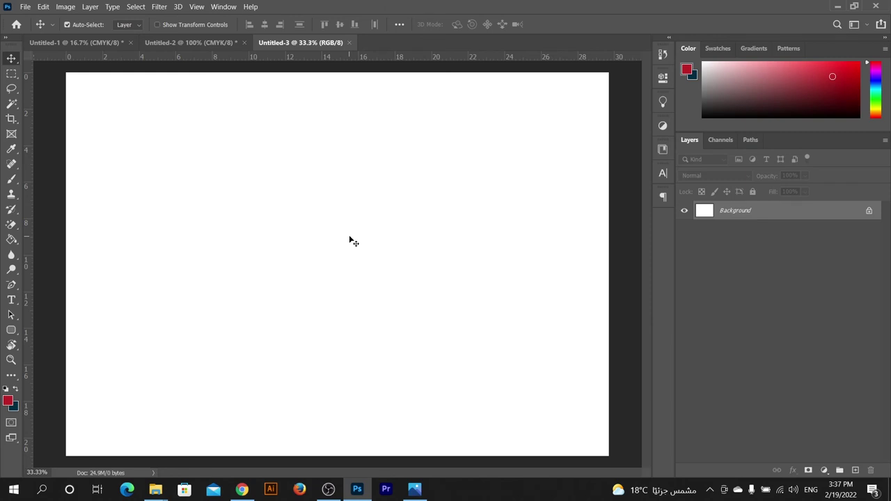
Preview a New Guide Layout on the A4 page with 3 columns and 0.5 cm margins.
{"action": "left_click", "coordinate": [197, 7]}
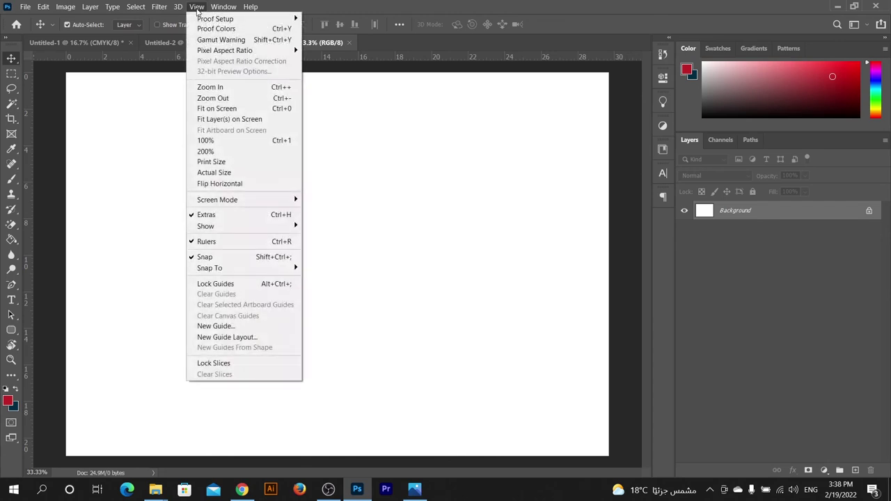
{"action": "left_click", "coordinate": [261, 337]}
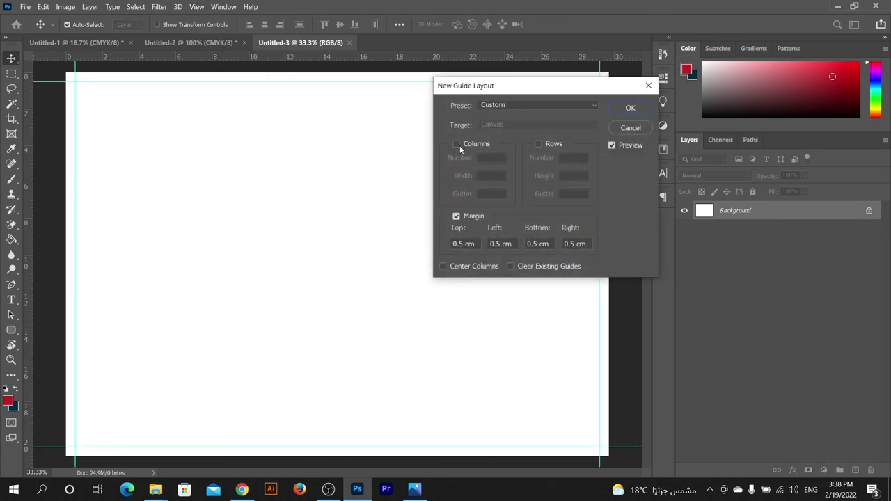
{"action": "left_click", "coordinate": [456, 144]}
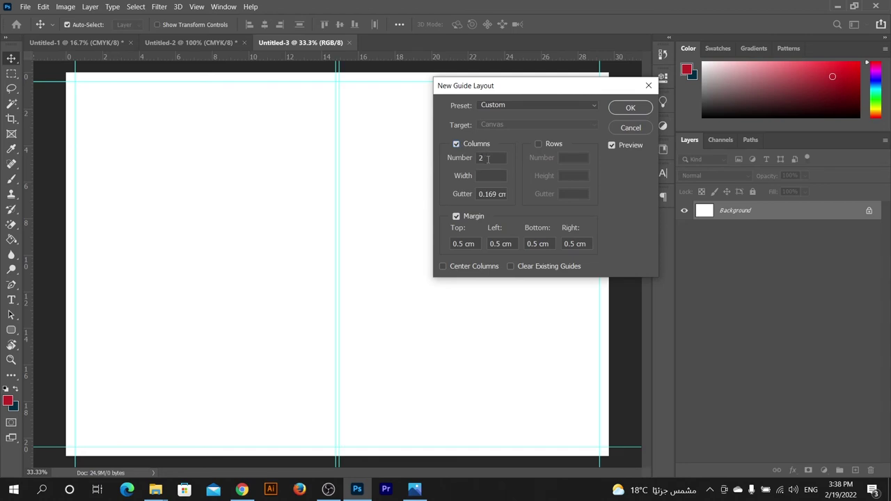
{"action": "left_click_drag", "start_coordinate": [488, 159], "coordinate": [475, 160]}
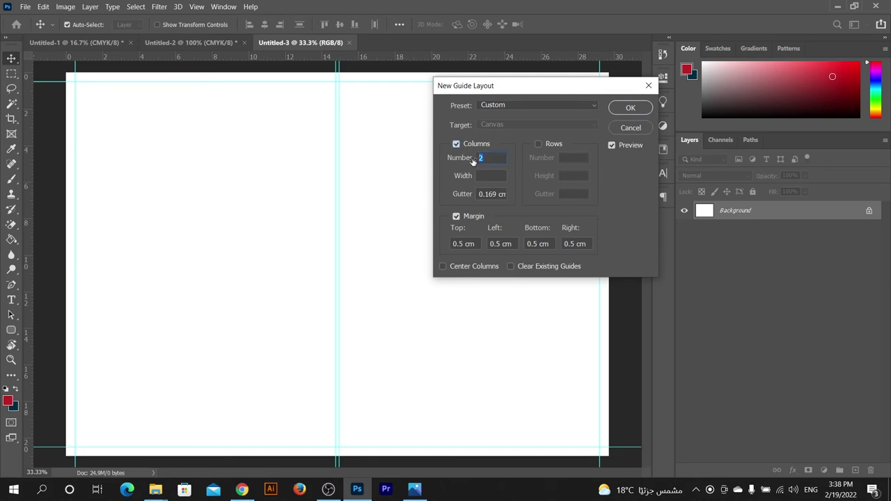
{"action": "type", "text": "3"}
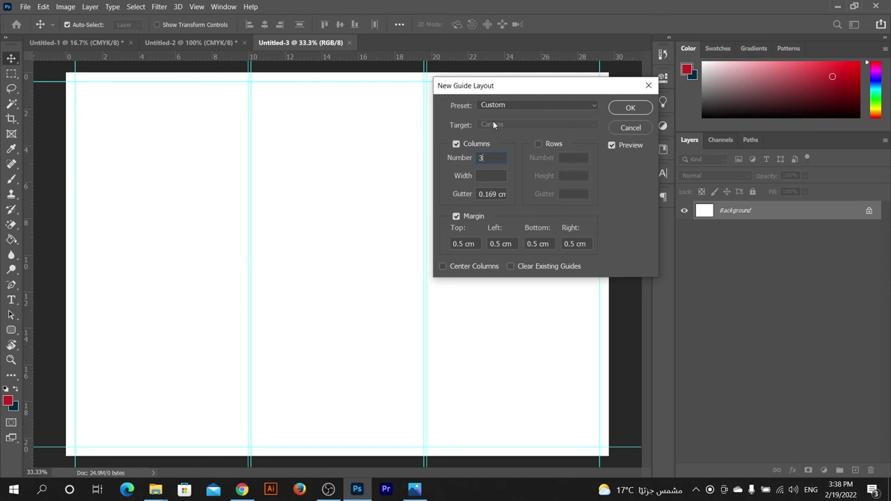
{"action": "left_click_drag", "start_coordinate": [505, 90], "coordinate": [625, 82]}
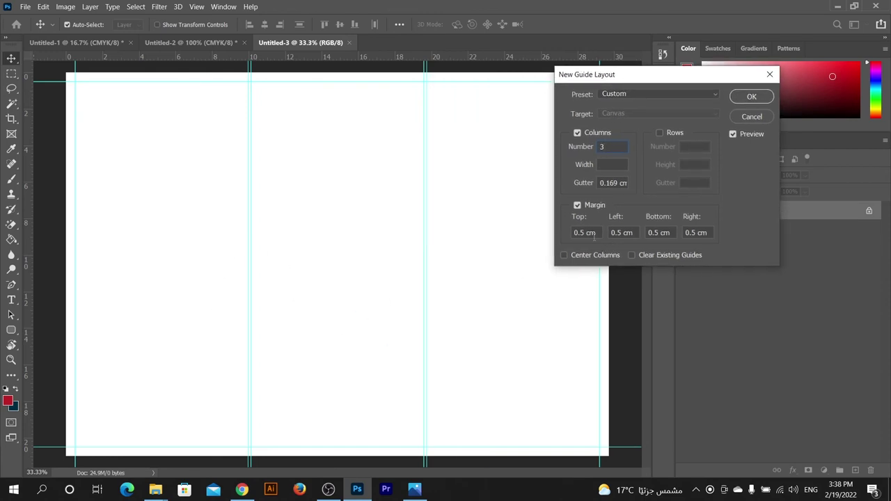
{"action": "left_click_drag", "start_coordinate": [593, 234], "coordinate": [580, 235]}
{"action": "key", "text": "Tab"}
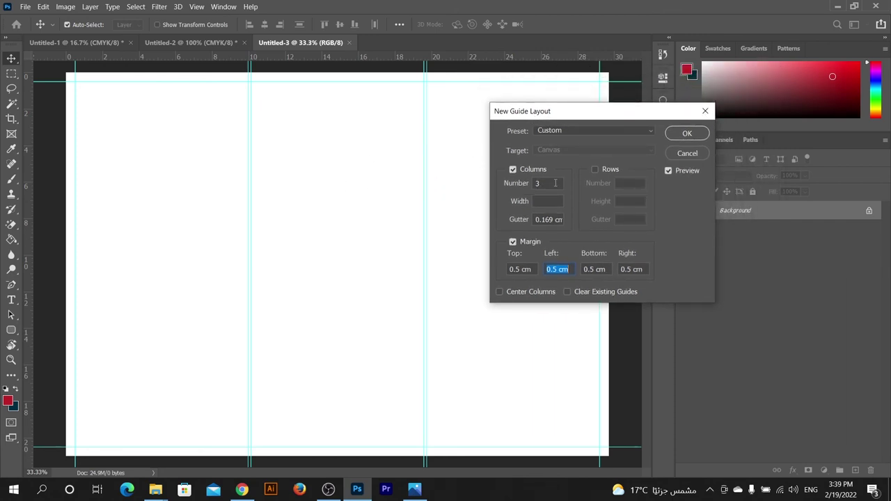
Set the guide layout to 5 columns with a 1 cm gutter.
{"action": "left_click", "coordinate": [519, 183]}
{"action": "type", "text": "4"}
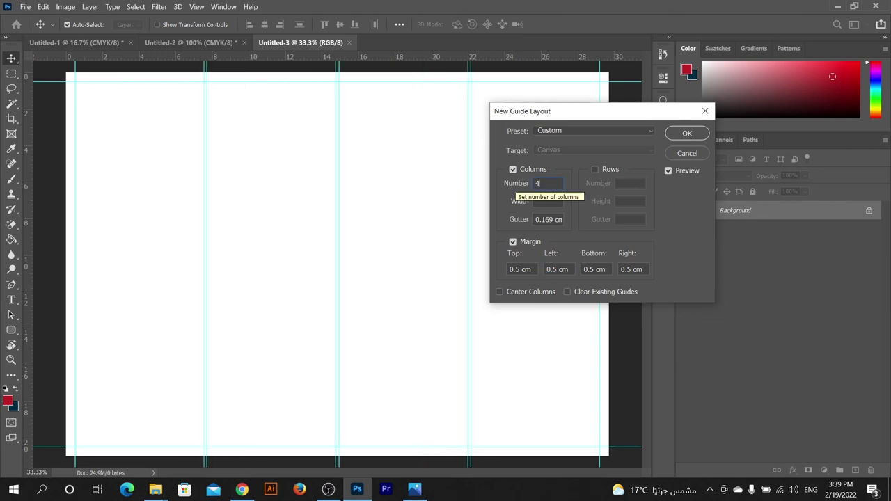
{"action": "left_click", "coordinate": [522, 184]}
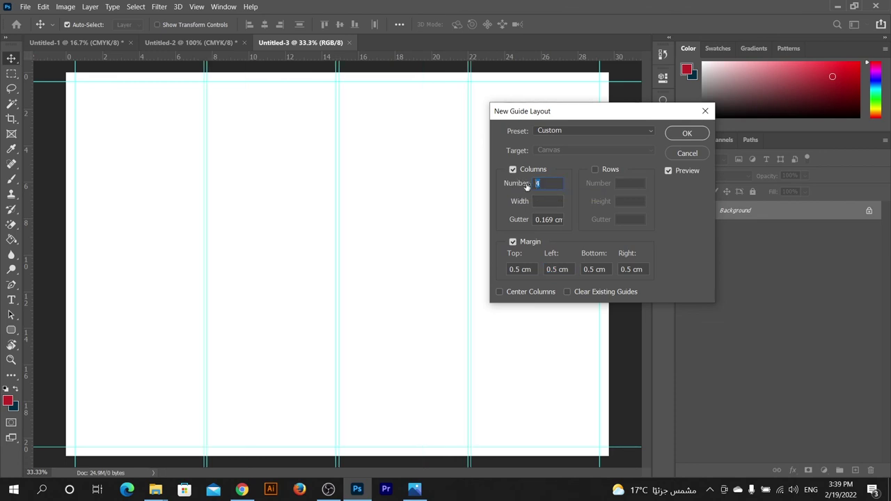
{"action": "type", "text": "5"}
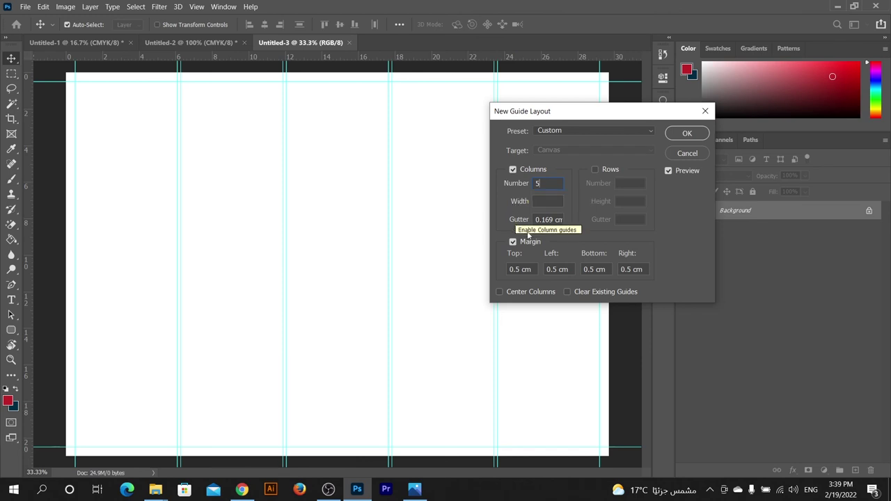
{"action": "left_click_drag", "start_coordinate": [538, 219], "coordinate": [565, 220]}
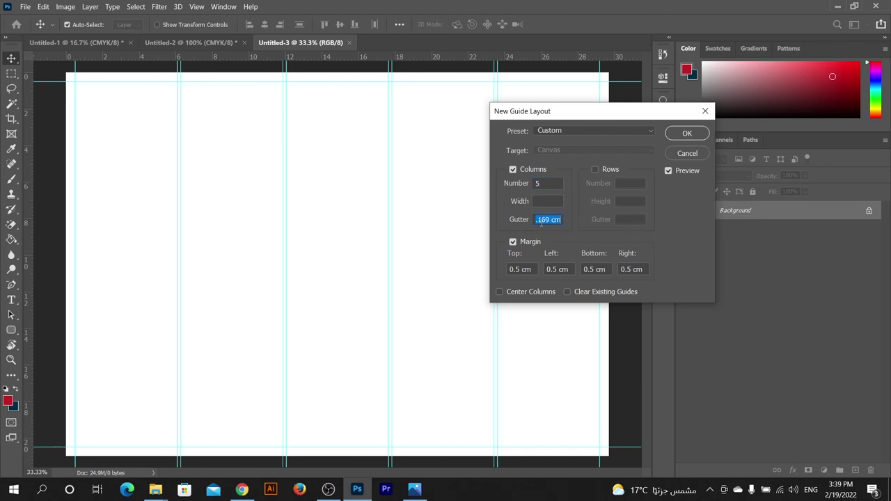
{"action": "type", "text": "1"}
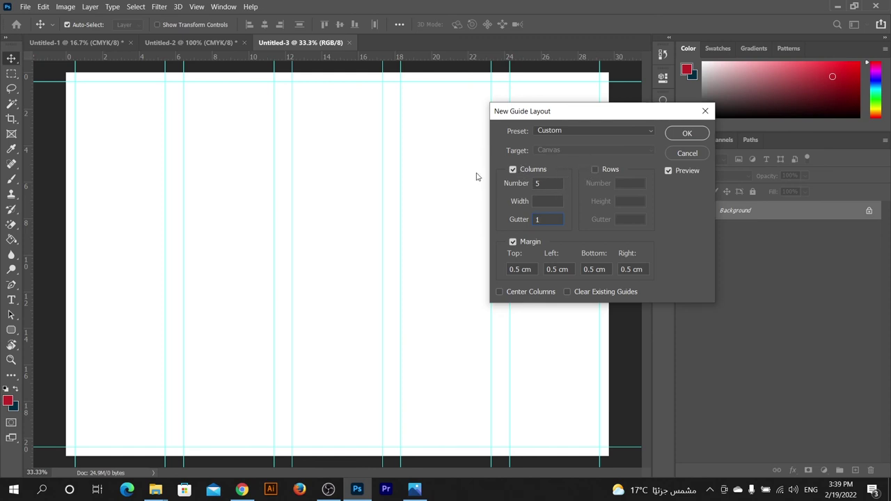
Add 5 rows with a 1 cm gutter and turn off the margin.
{"action": "left_click", "coordinate": [603, 170]}
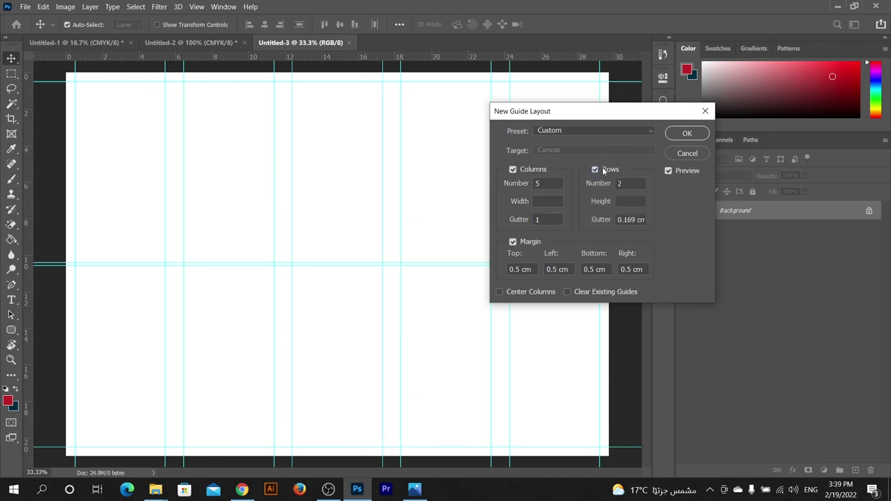
{"action": "double_click", "coordinate": [624, 183]}
{"action": "type", "text": "5"}
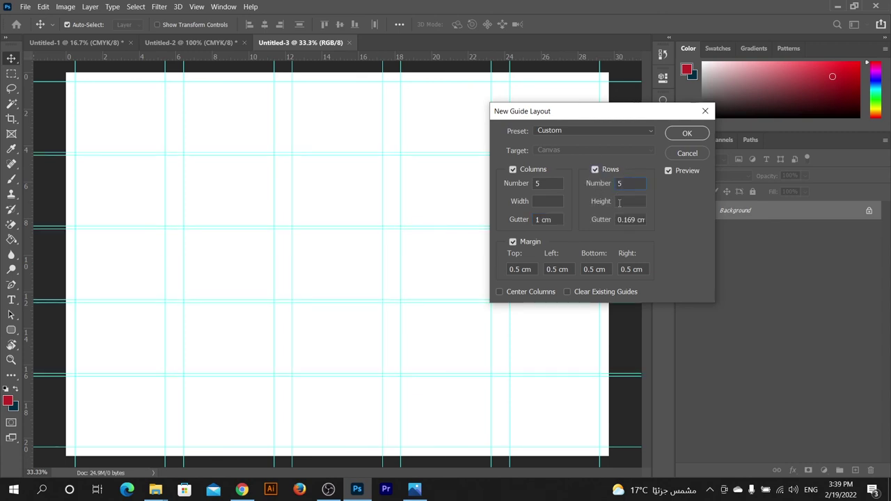
{"action": "left_click_drag", "start_coordinate": [619, 218], "coordinate": [671, 219]}
{"action": "type", "text": "1"}
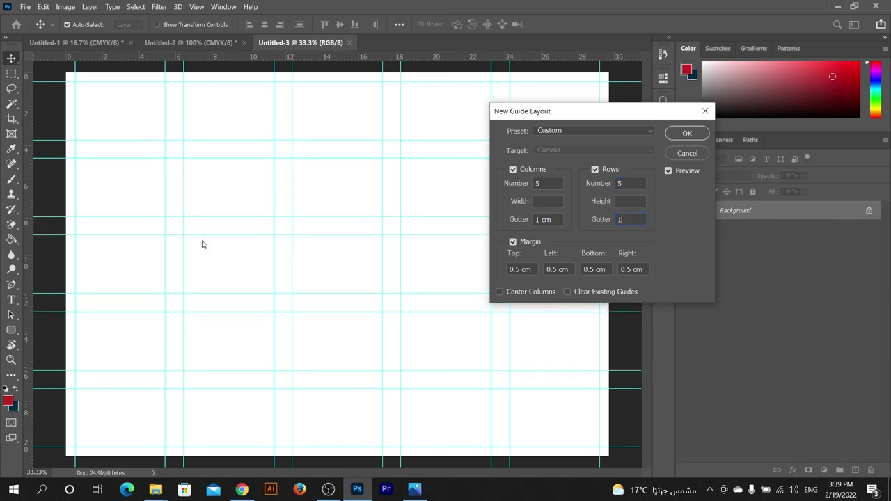
{"action": "left_click", "coordinate": [513, 242]}
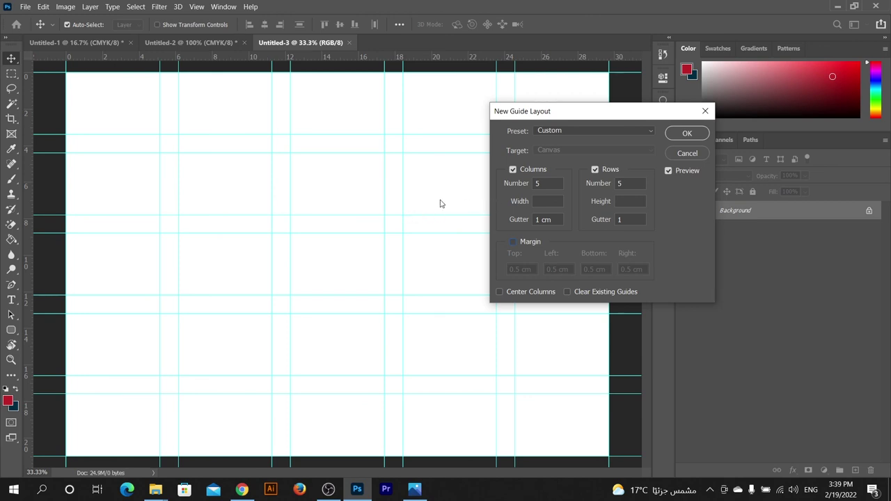
Preview the 8 Column and 12 Column presets, then cancel without adding guides.
{"action": "left_click", "coordinate": [557, 131]}
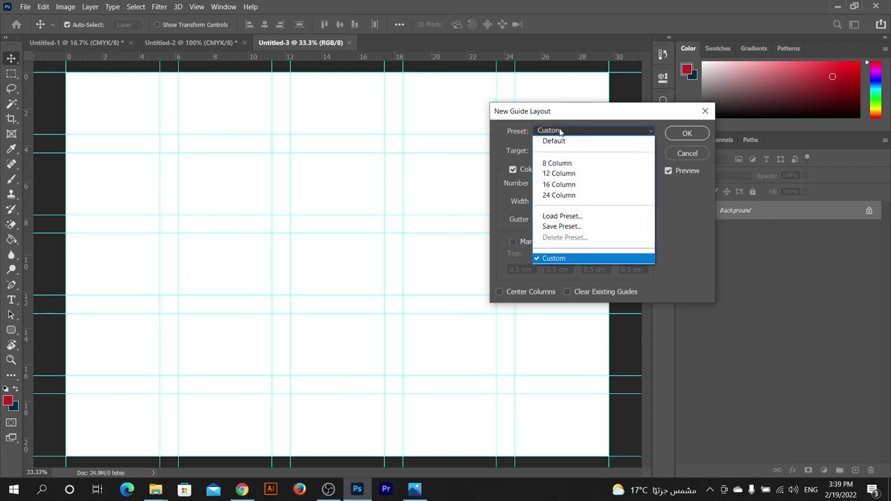
{"action": "left_click", "coordinate": [561, 163]}
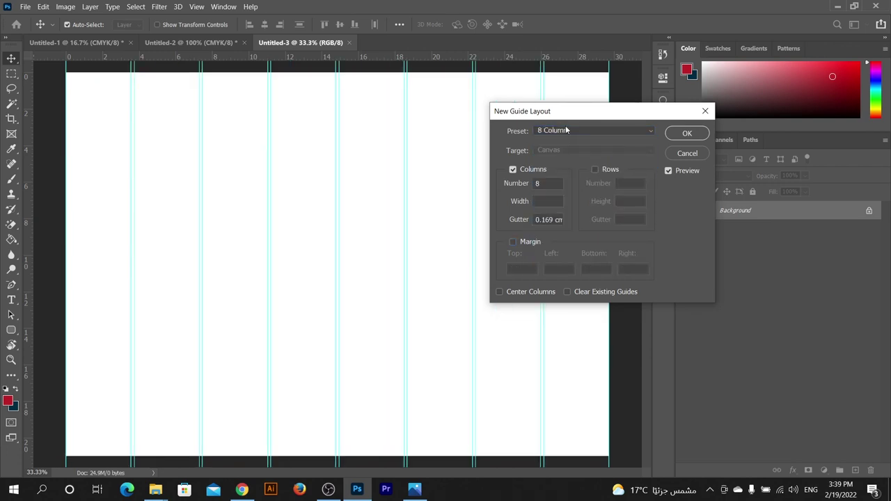
{"action": "left_click", "coordinate": [568, 131]}
{"action": "left_click", "coordinate": [573, 177]}
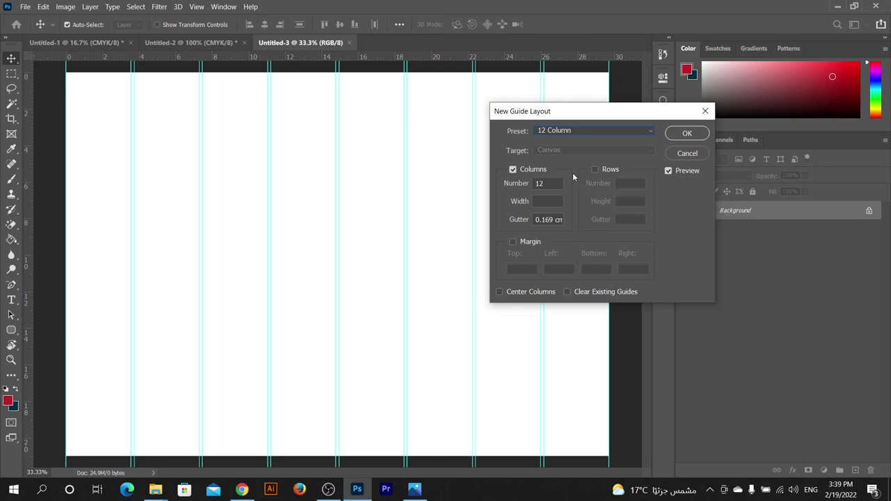
{"action": "left_click", "coordinate": [571, 131]}
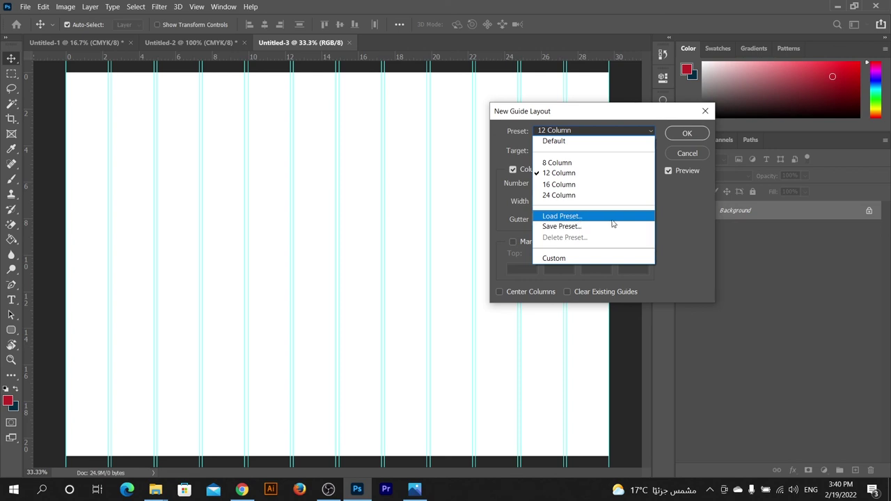
{"action": "key", "text": "Escape"}
{"action": "key", "text": "Escape"}
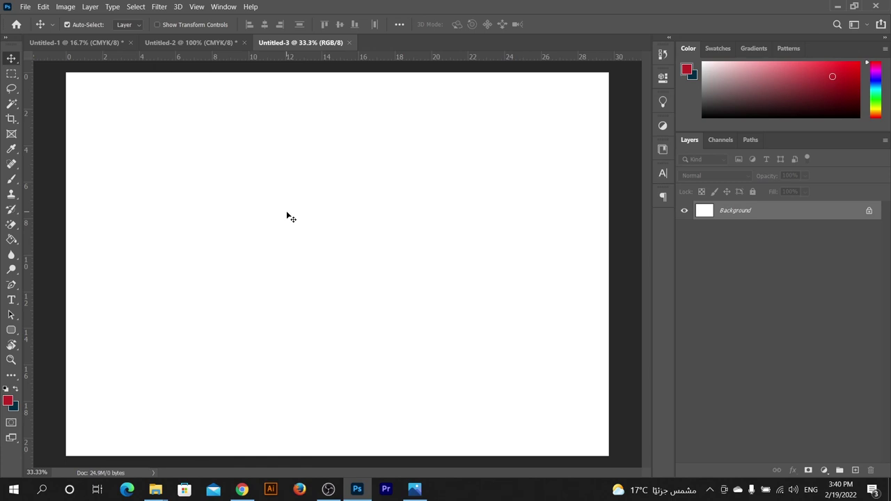
{"action": "key", "text": "alt+v"}
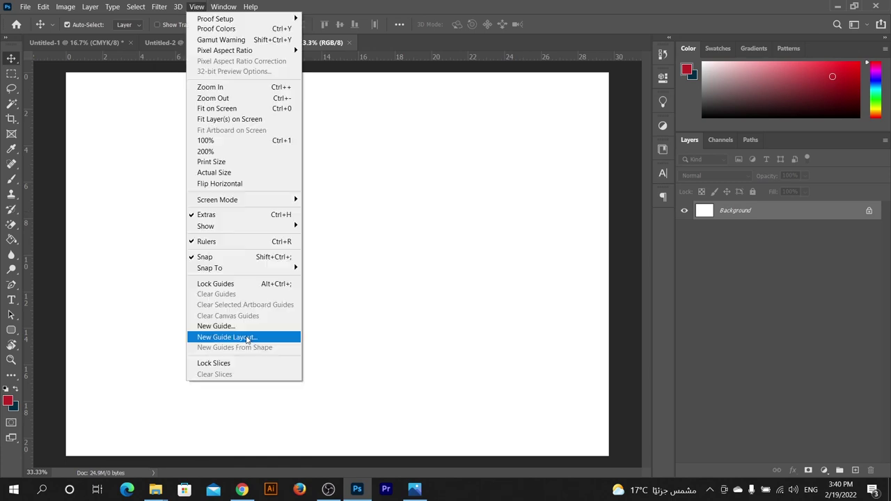
{"action": "key", "text": "Escape"}
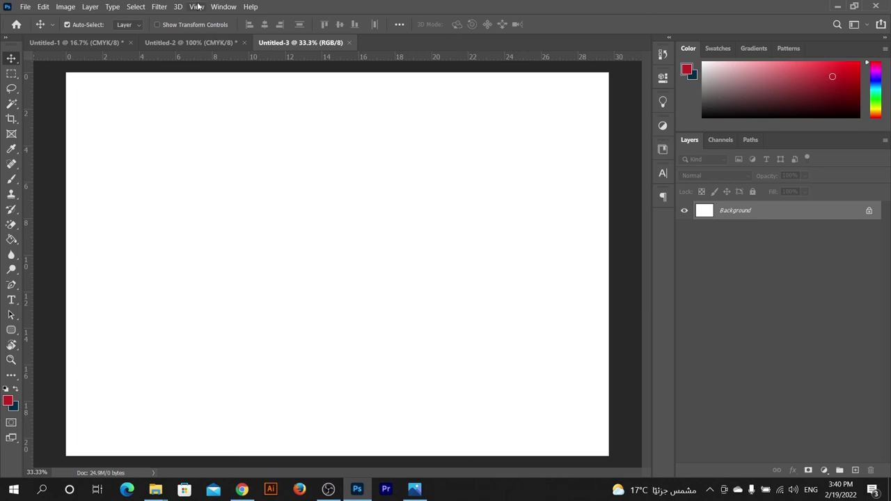
{"action": "left_click", "coordinate": [197, 7]}
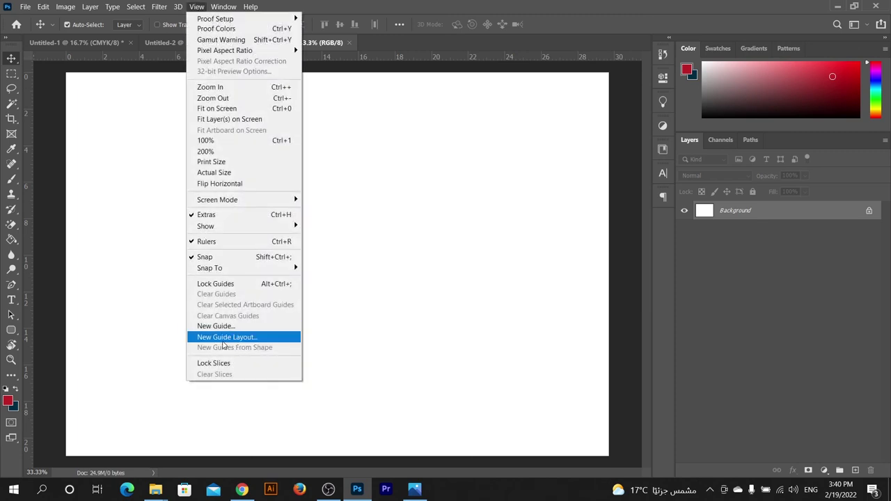
{"action": "left_click", "coordinate": [298, 304]}
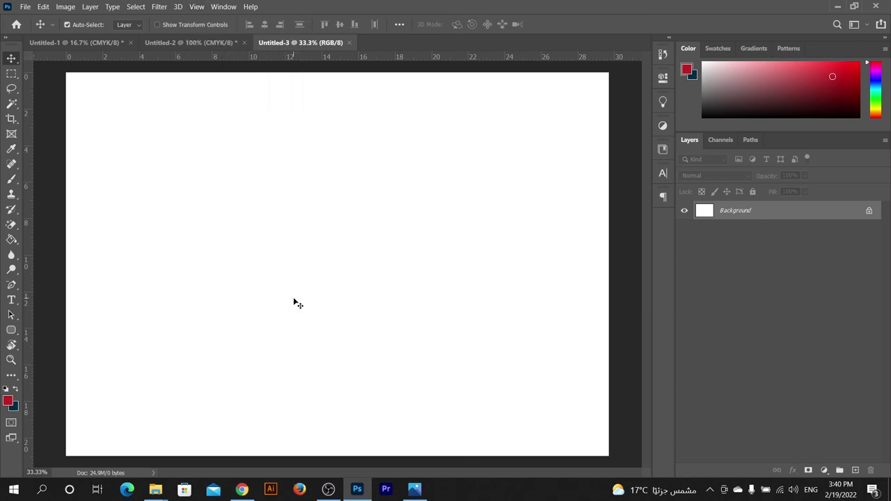